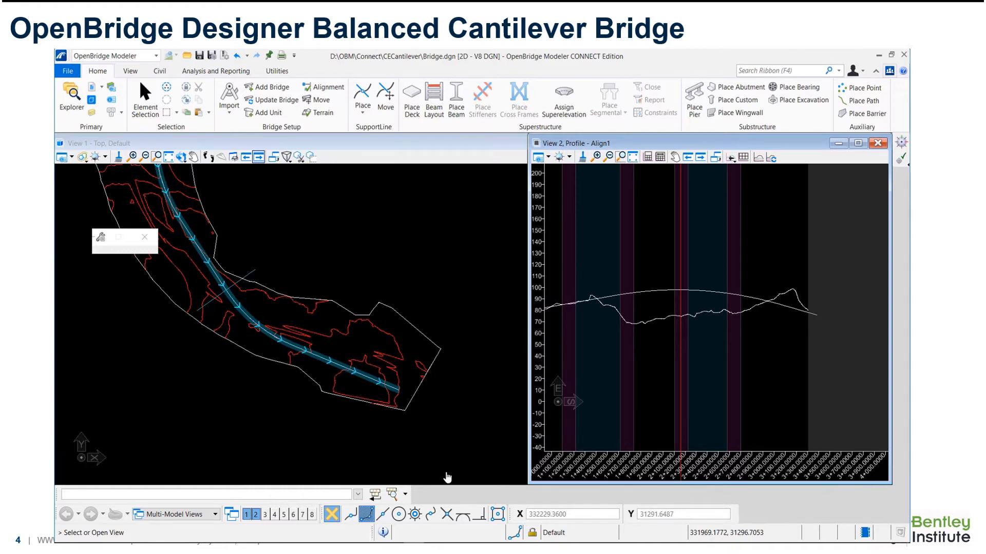
# Step: Lay out 6 support lines with a span length of 100 along the alignment, starting at about station 2+128.97
pyautogui.moveTo(443, 473)
pyautogui.click(147, 531)
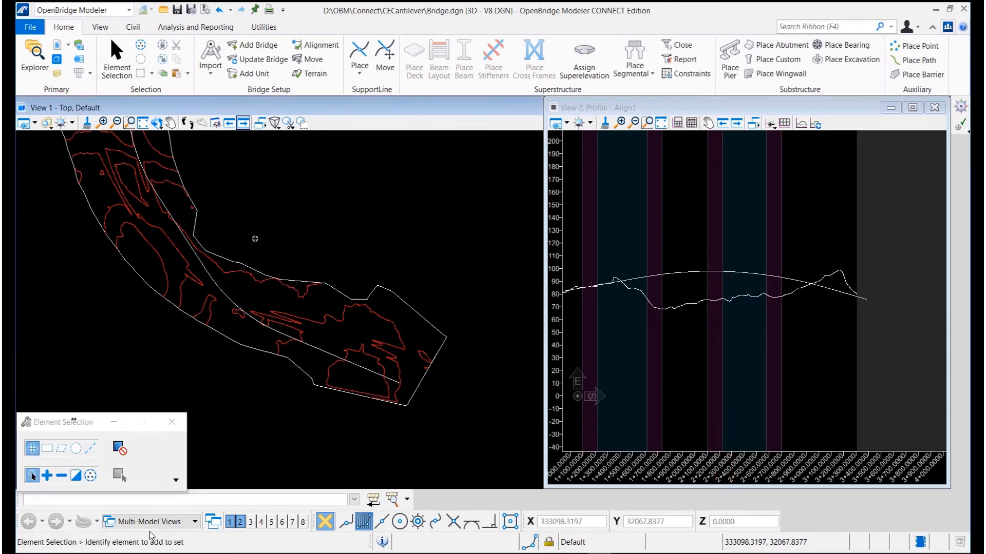
pyautogui.click(360, 76)
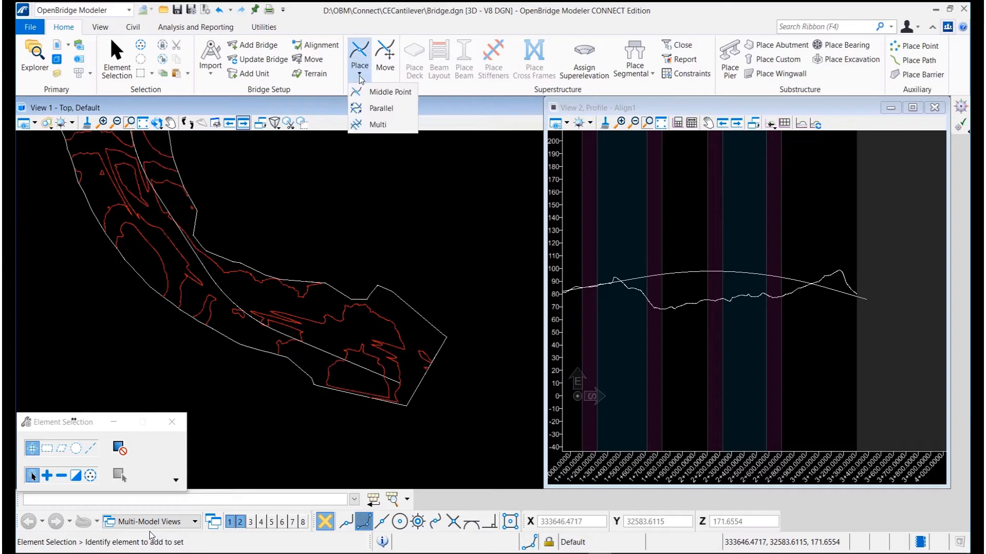
pyautogui.click(378, 125)
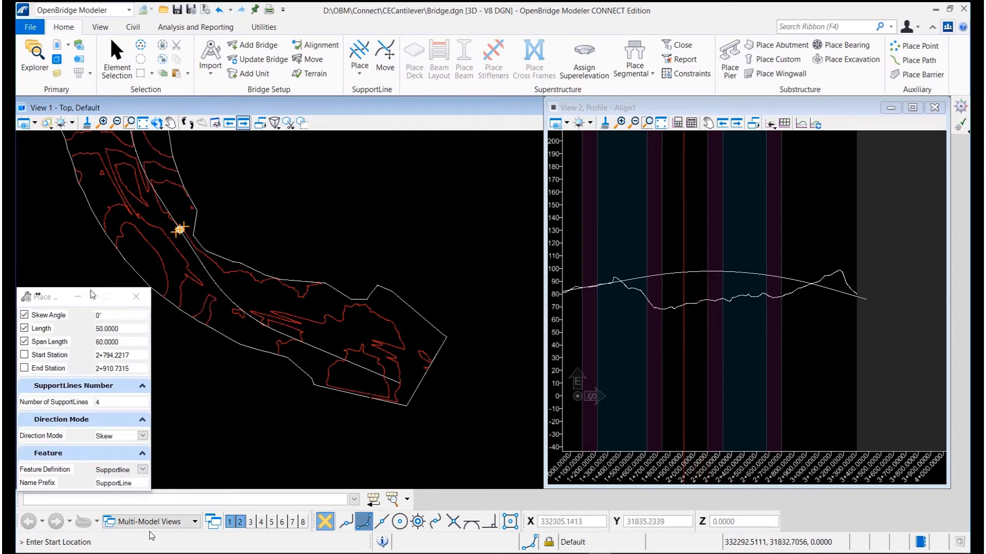
pyautogui.moveTo(58, 298); pyautogui.dragTo(367, 169)
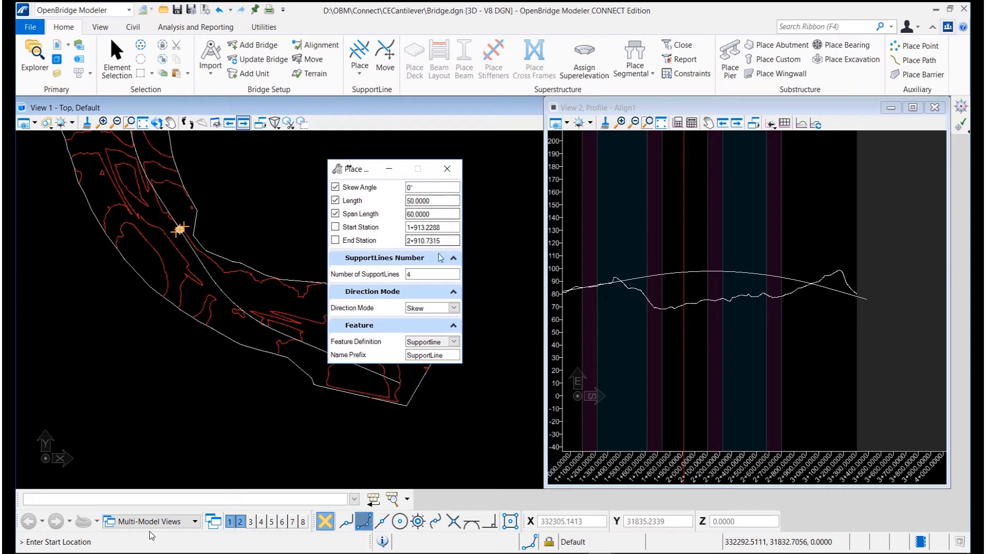
pyautogui.doubleClick(408, 274)
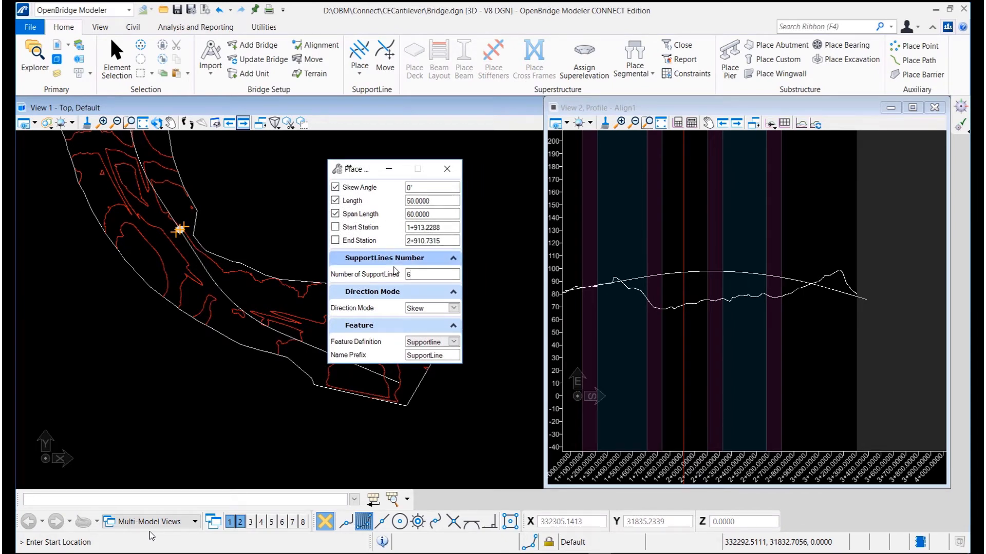
pyautogui.moveTo(431, 214); pyautogui.dragTo(387, 210)
pyautogui.write('1')
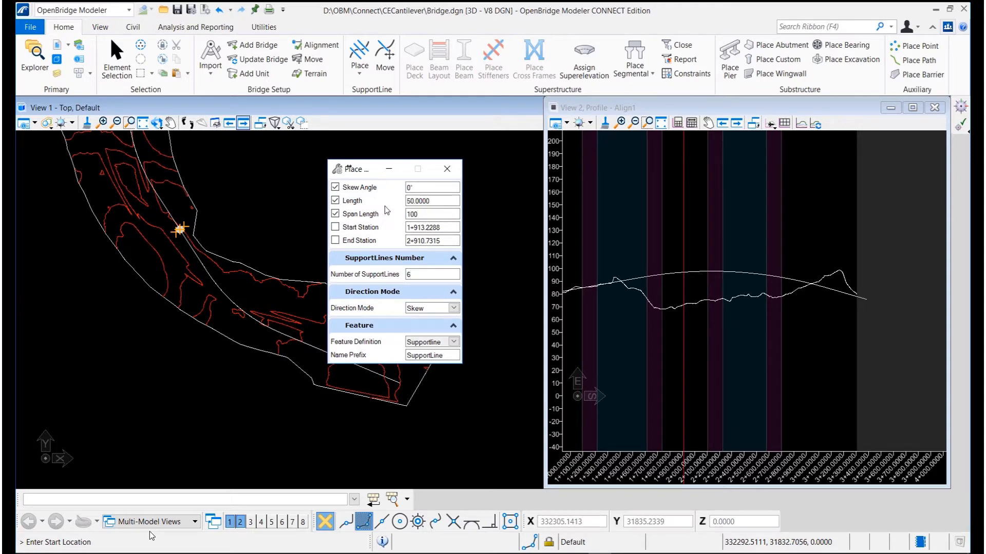
pyautogui.write('0000')
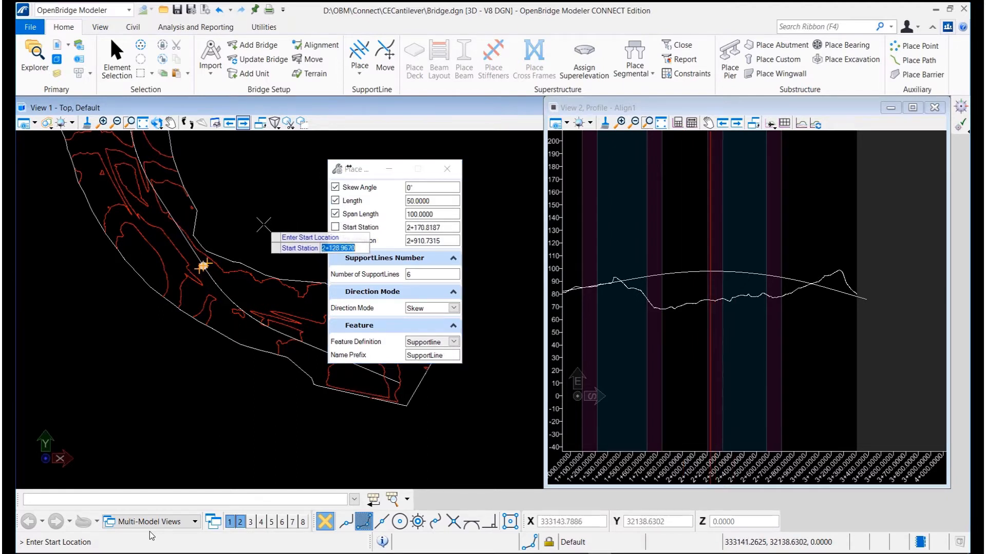
pyautogui.click(264, 225)
pyautogui.click(263, 225)
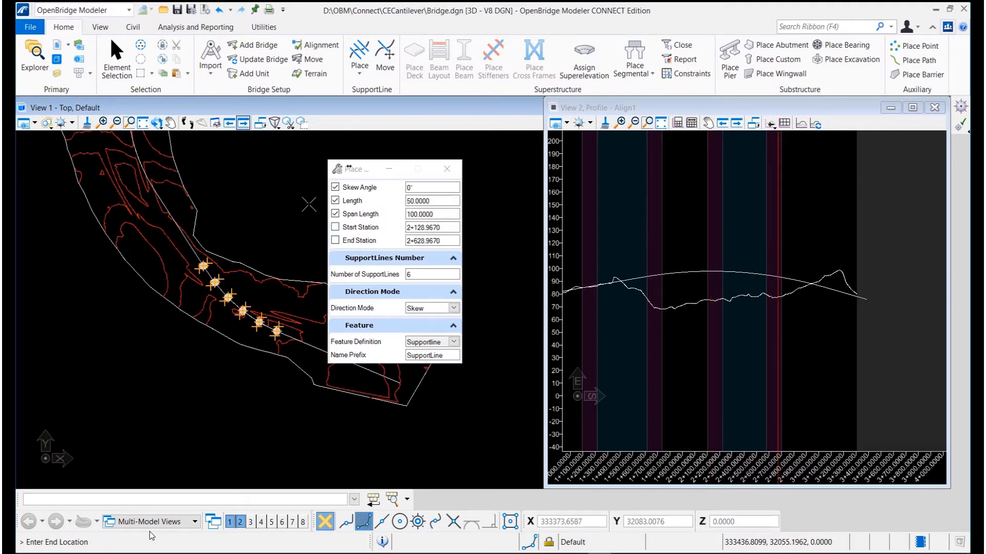
pyautogui.click(302, 209)
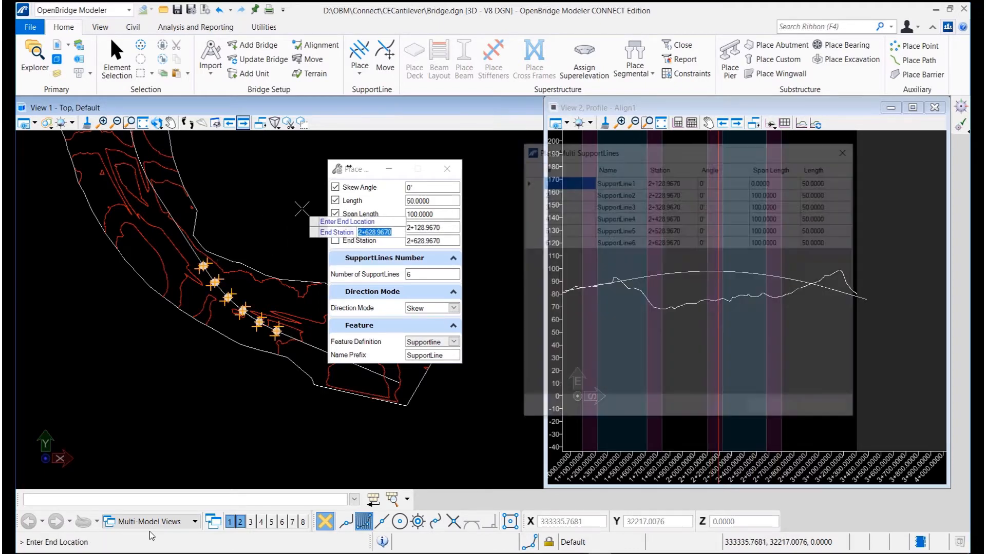
# Step: Set the span length to 60 for SupportLine2 and SupportLine6 and to 120 for SupportLine4, and create the support lines
pyautogui.click(783, 195)
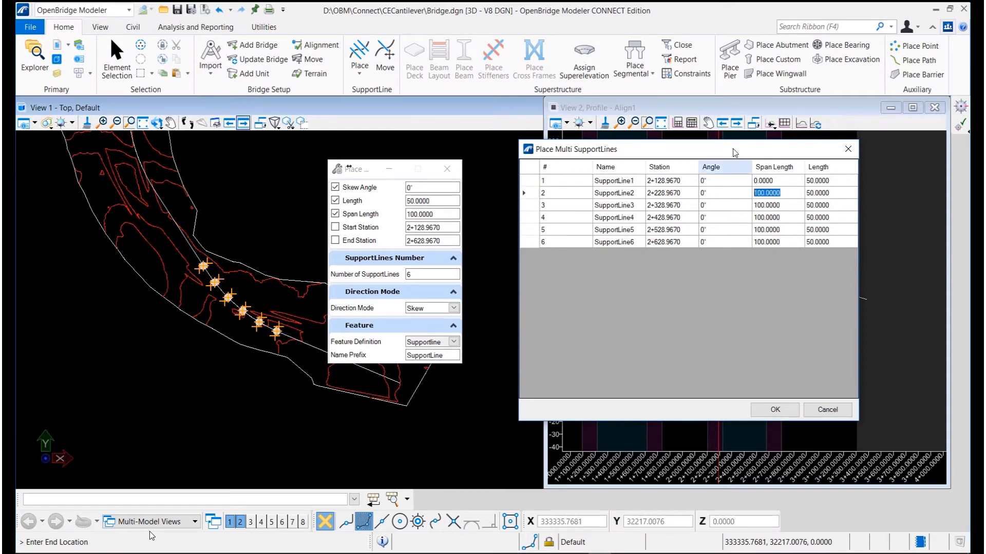
pyautogui.write('6')
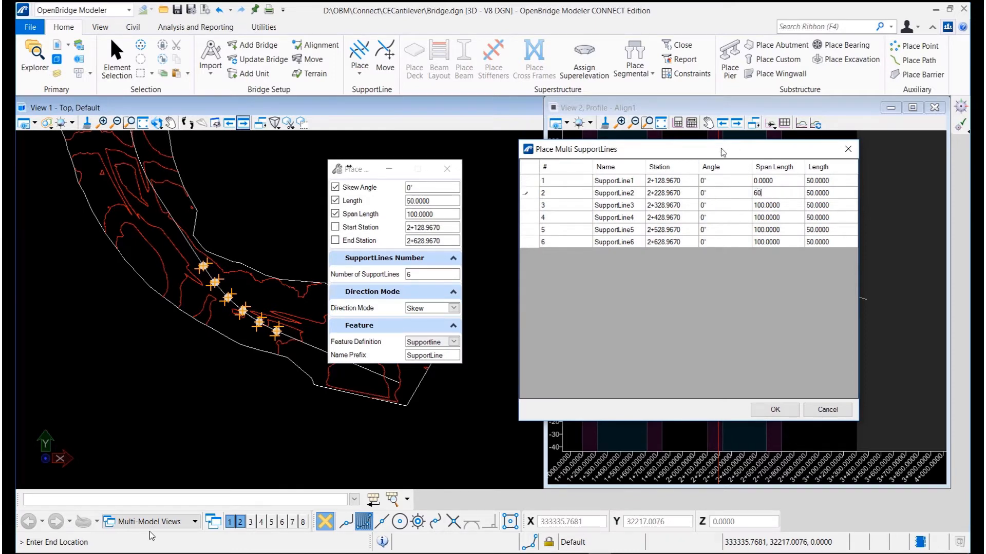
pyautogui.write('0')
pyautogui.click(784, 216)
pyautogui.click(784, 216)
pyautogui.moveTo(784, 216); pyautogui.dragTo(753, 217)
pyautogui.write('12')
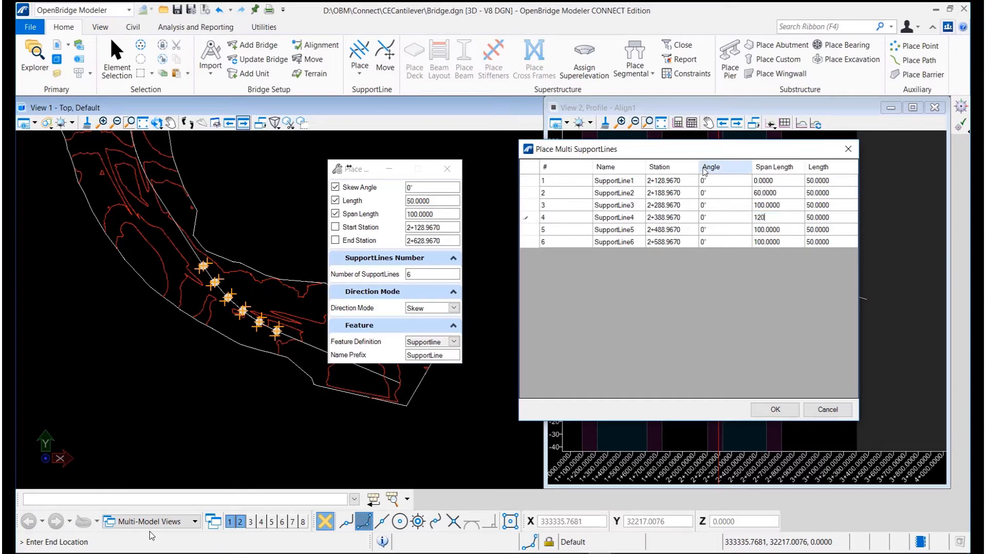
pyautogui.click(782, 241)
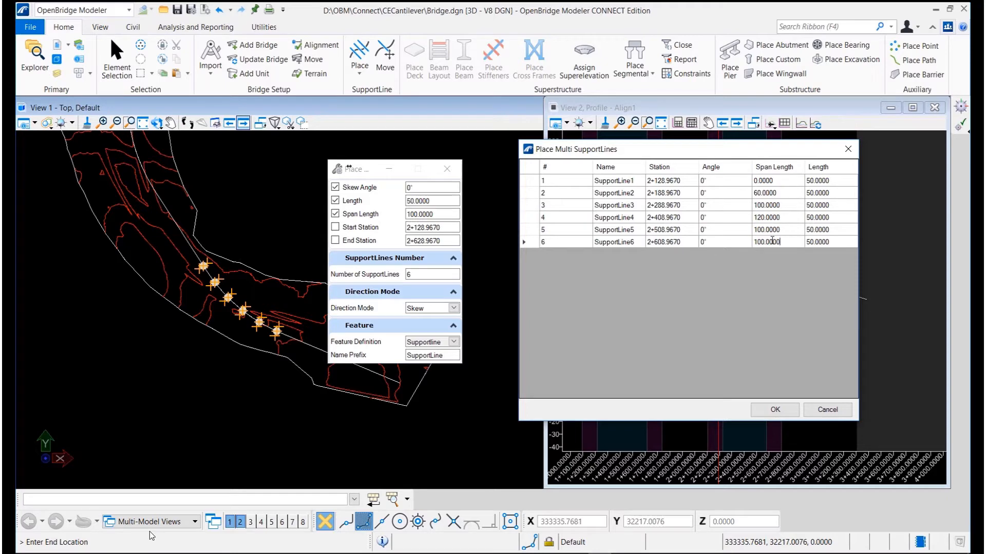
pyautogui.doubleClick(772, 240)
pyautogui.write('60')
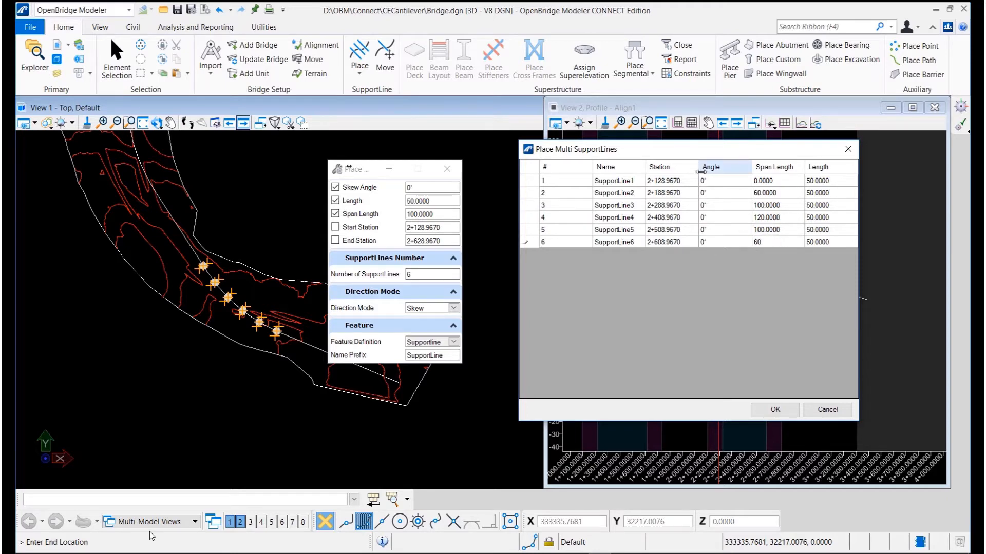
pyautogui.doubleClick(787, 217)
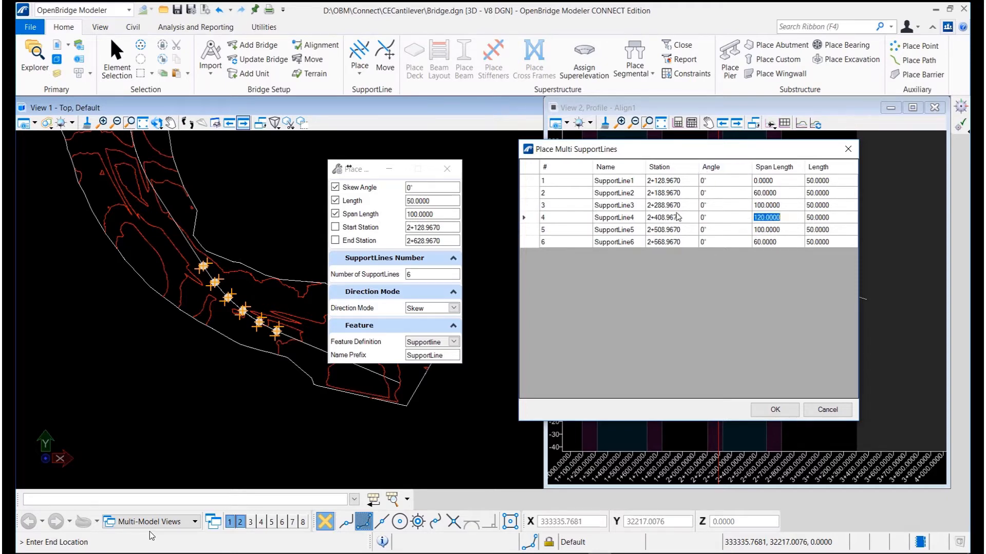
pyautogui.click(774, 409)
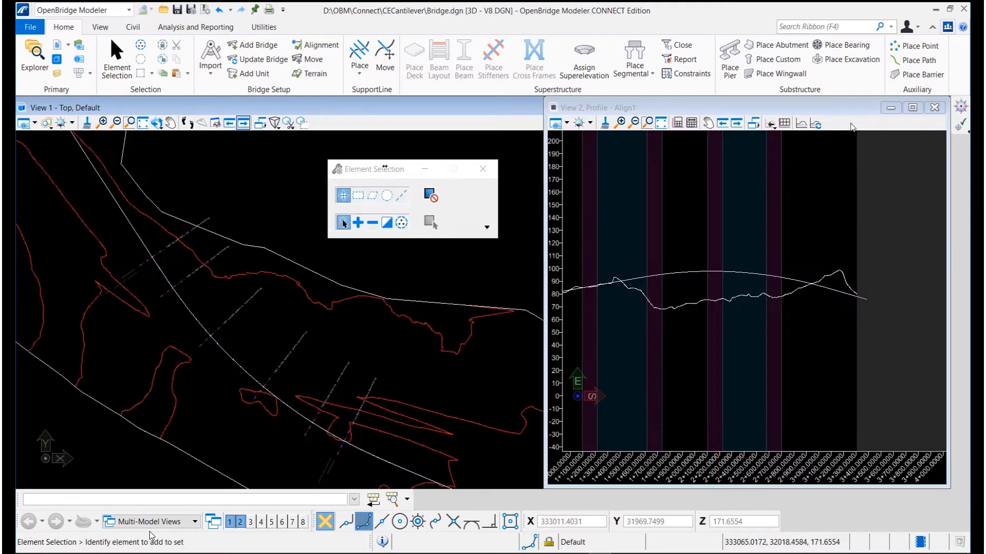
# Step: Close the Align1 profile view so that only the plan view of the support lines stays open
pyautogui.click(934, 107)
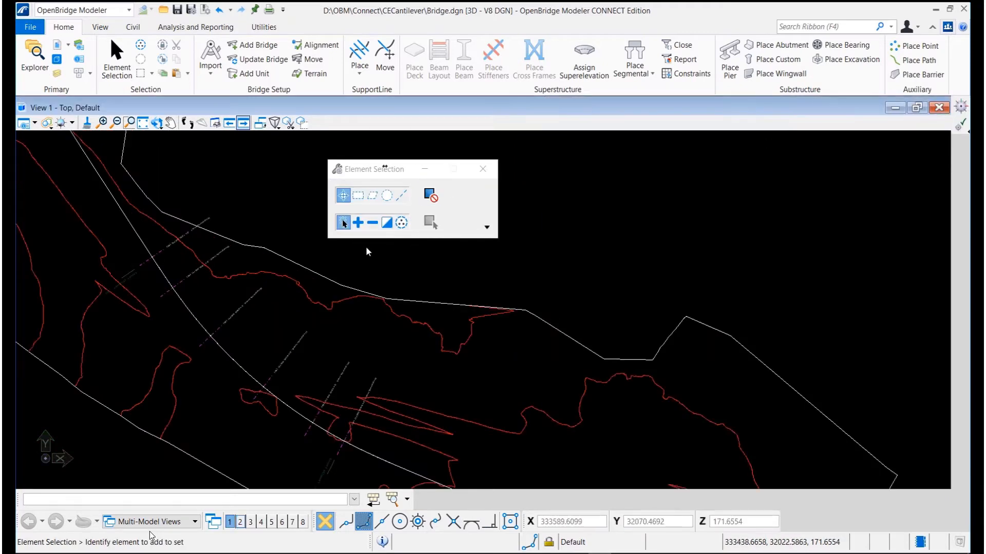
pyautogui.scroll(-3, 364, 299)
pyautogui.scroll(3, 256, 353)
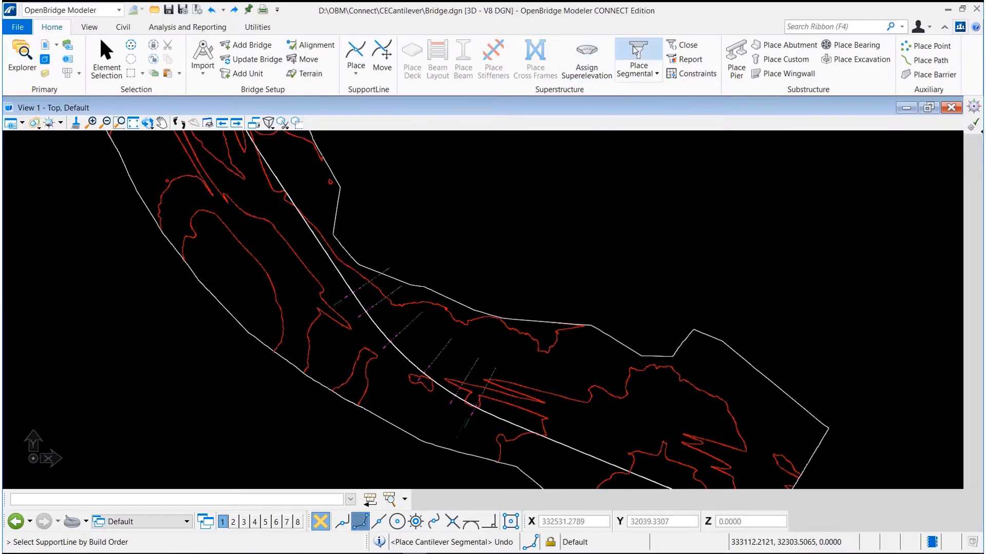
pyautogui.click(636, 50)
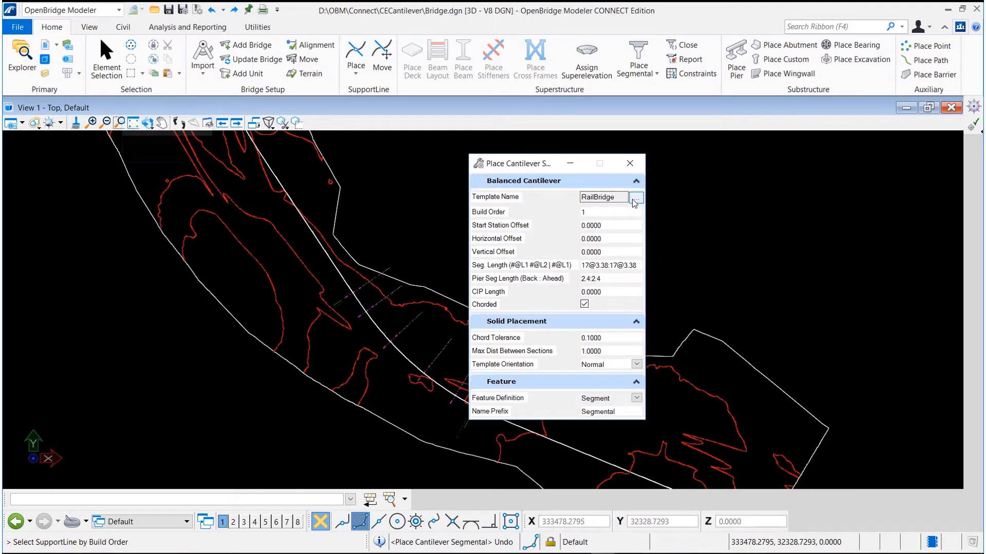
pyautogui.click(636, 198)
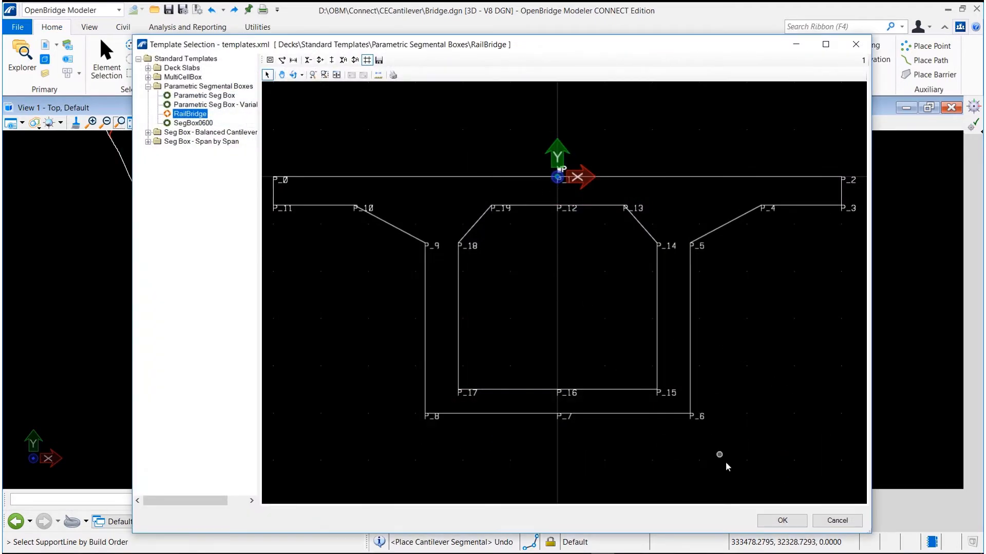
pyautogui.click(782, 521)
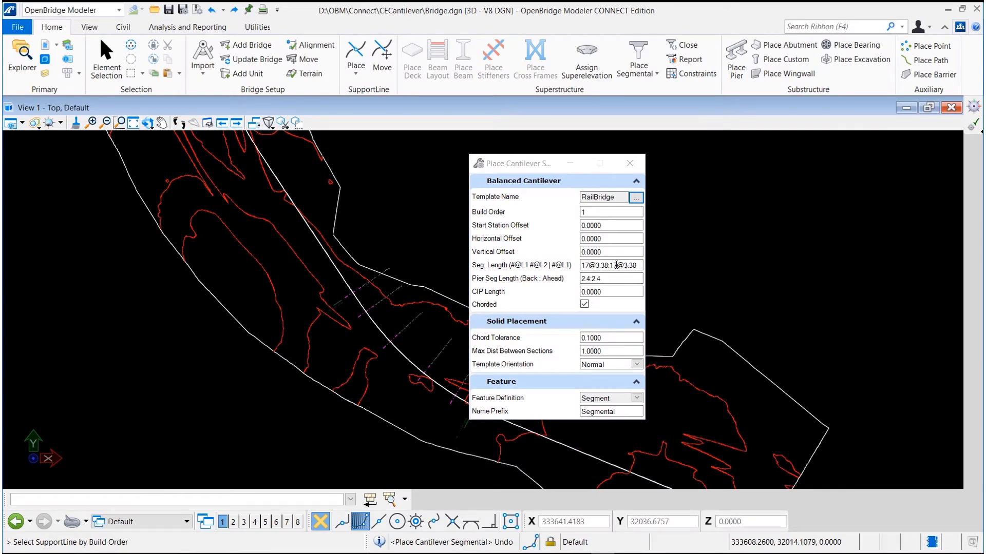
pyautogui.moveTo(616, 266); pyautogui.dragTo(543, 244)
pyautogui.write('2')
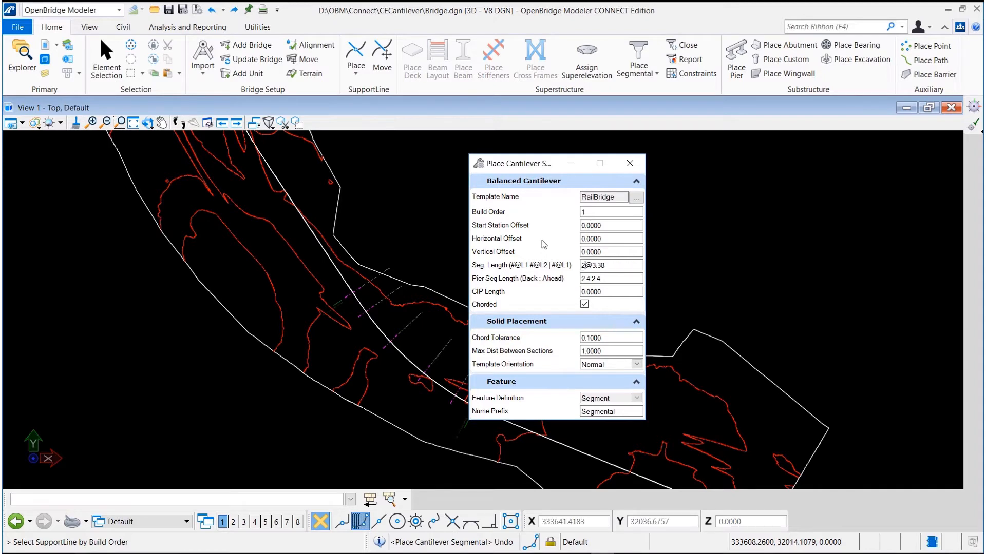
pyautogui.press('Tab')
pyautogui.write('3.38')
pyautogui.press('Tab')
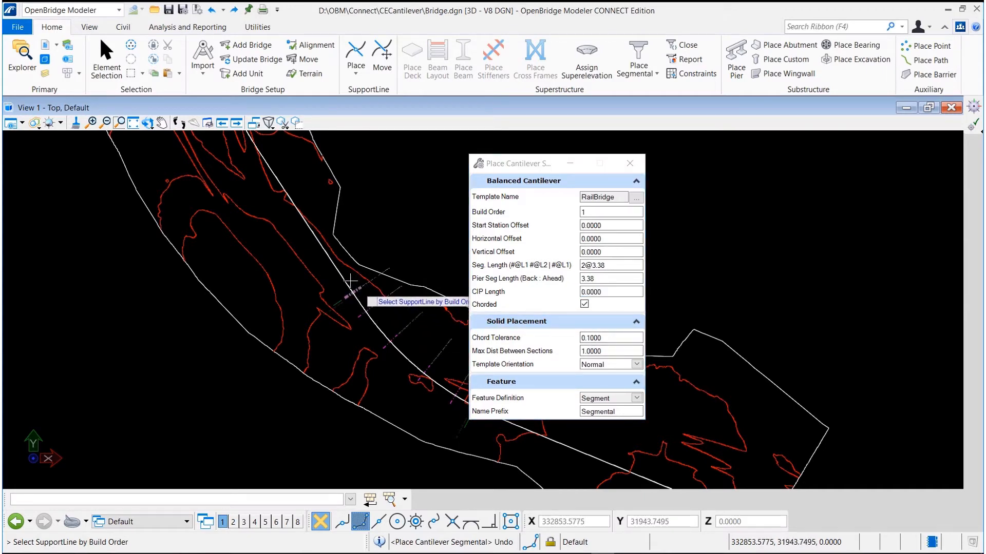
pyautogui.click(350, 281)
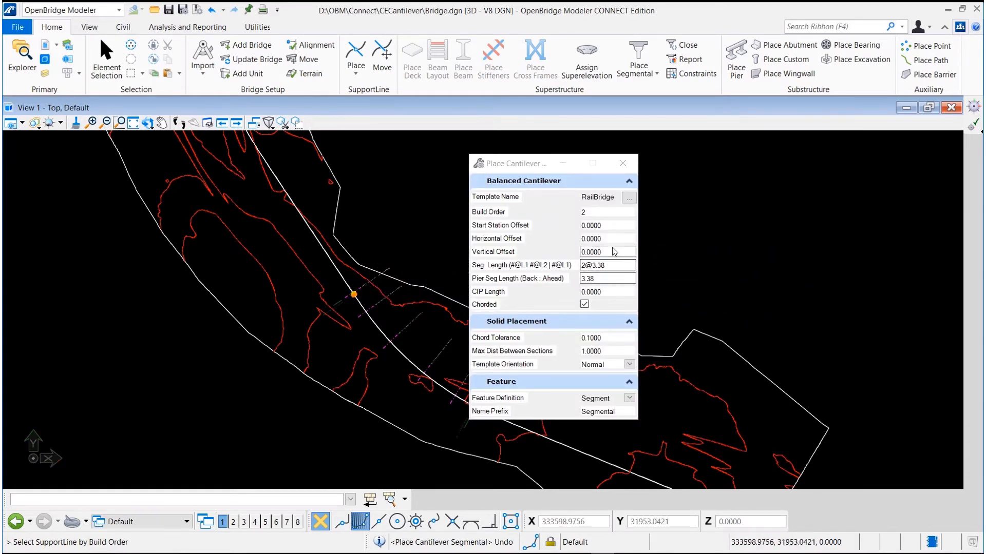
pyautogui.moveTo(585, 265); pyautogui.dragTo(579, 265)
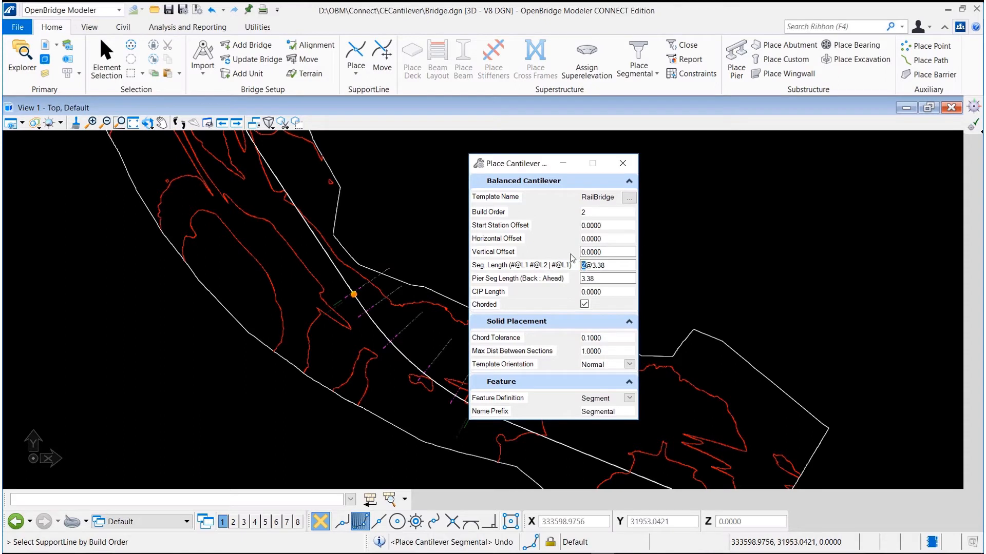
pyautogui.write('14')
pyautogui.write(':14@3.38')
pyautogui.click(601, 277)
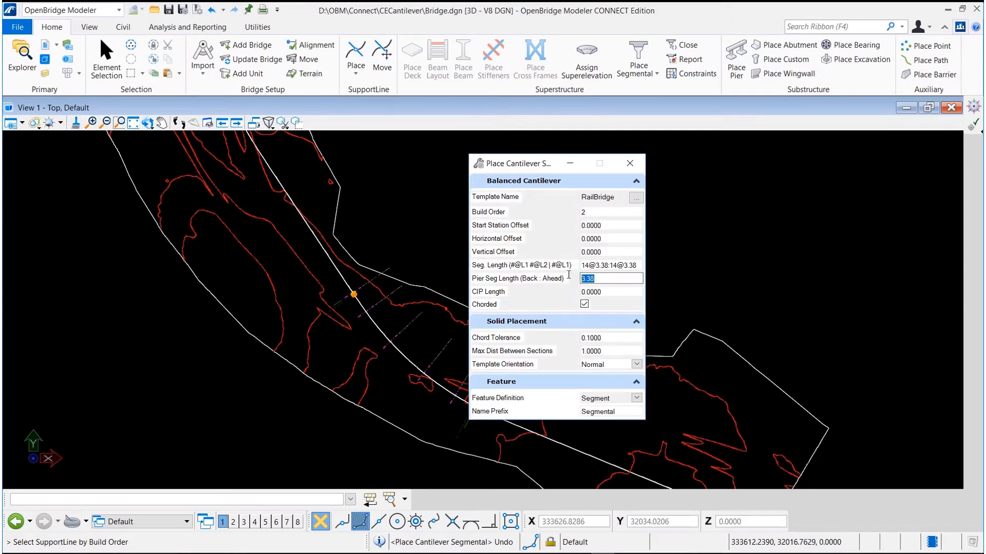
pyautogui.write('2.4:2.4')
pyautogui.click(613, 291)
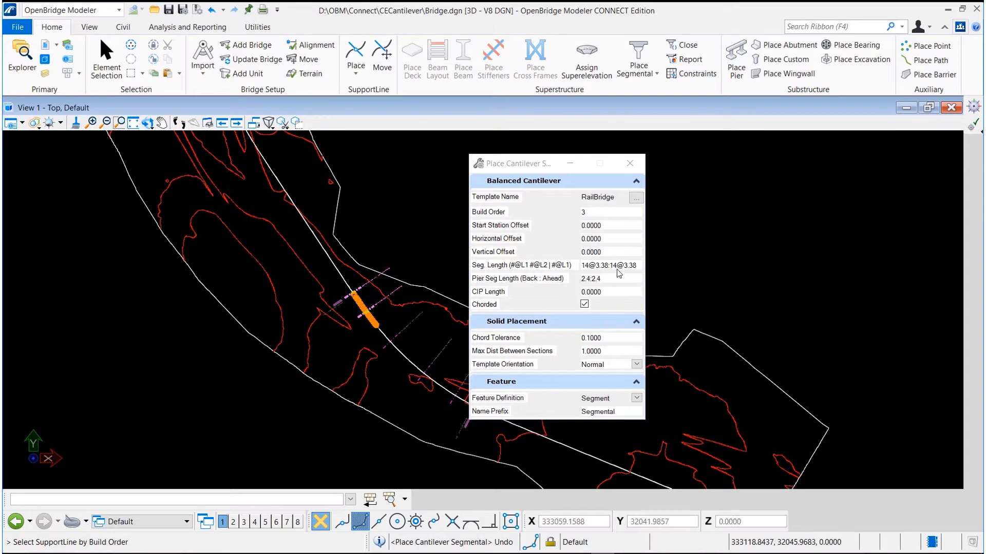
pyautogui.moveTo(617, 265); pyautogui.dragTo(610, 265)
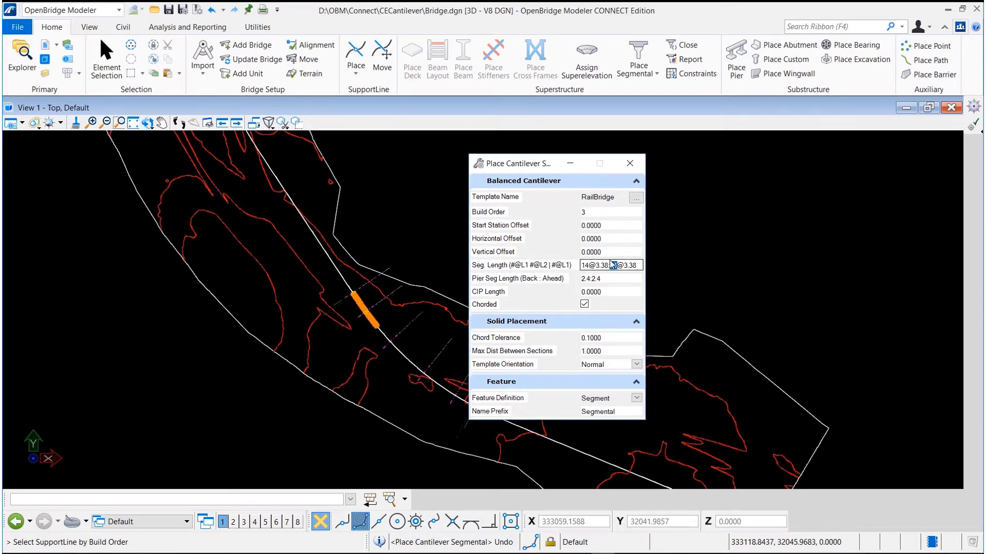
pyautogui.write('17')
pyautogui.click(616, 278)
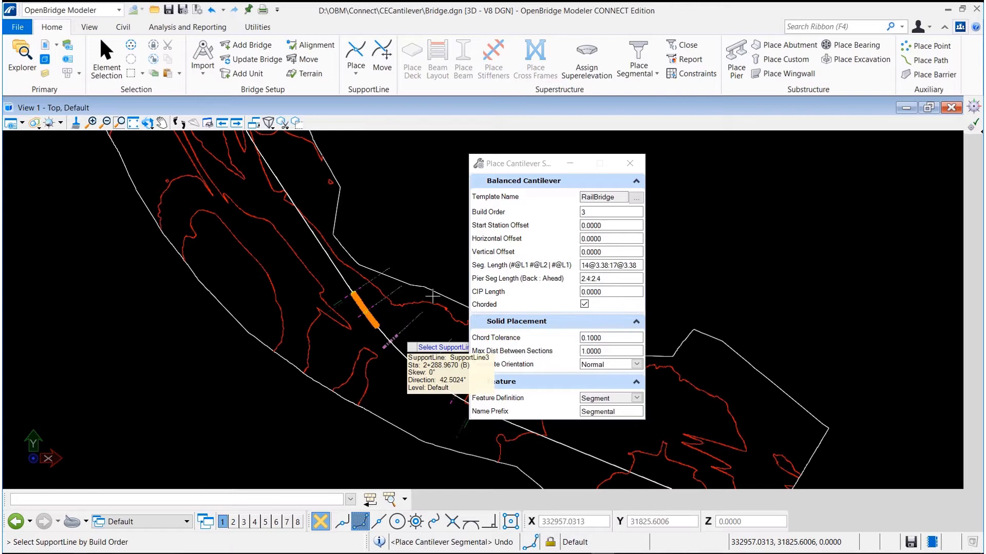
pyautogui.click(433, 296)
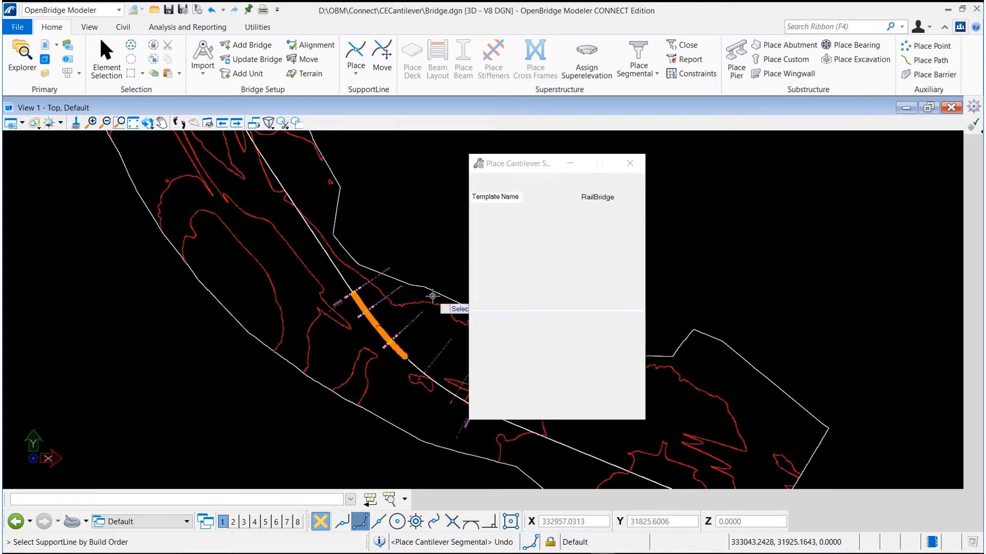
pyautogui.click(579, 281)
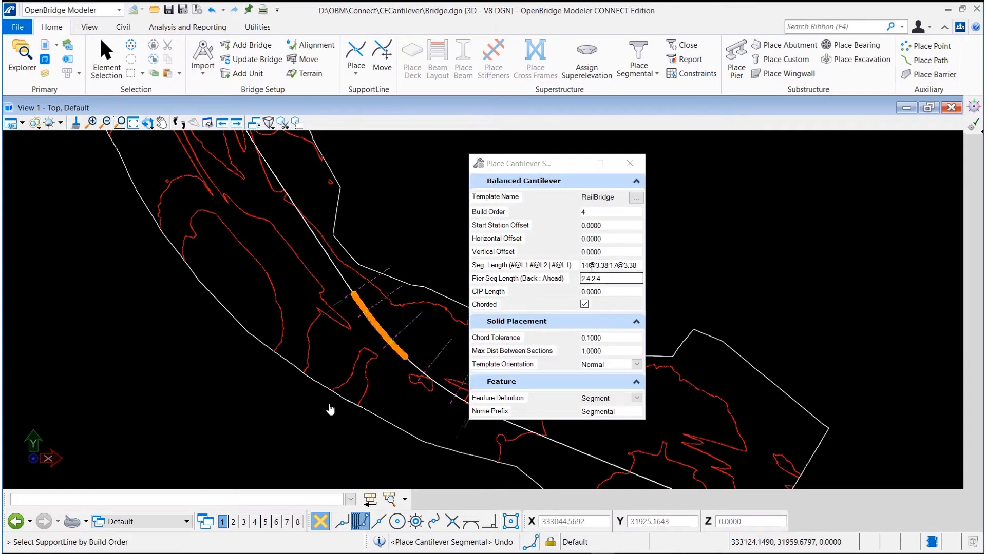
pyautogui.moveTo(589, 266); pyautogui.dragTo(584, 266)
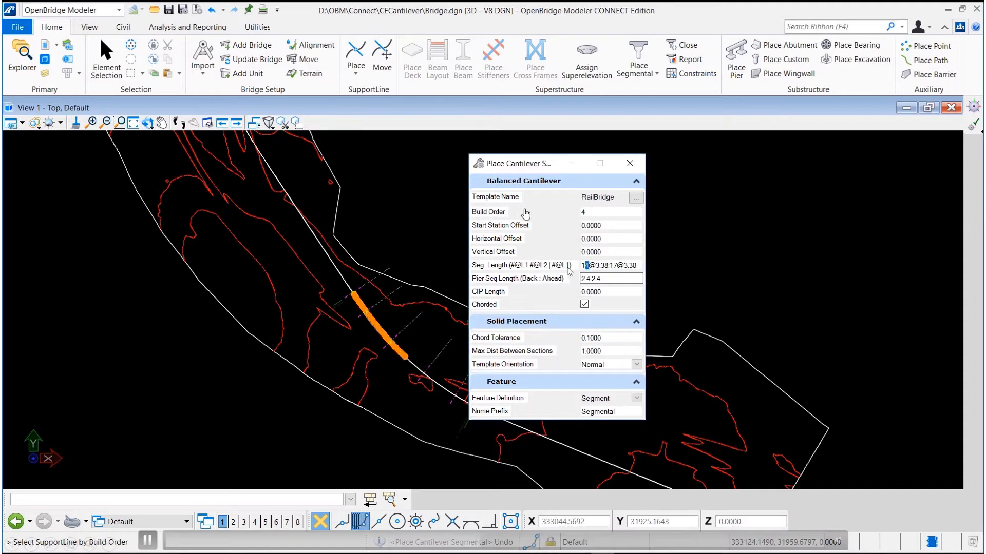
pyautogui.write('7@3.38:14')
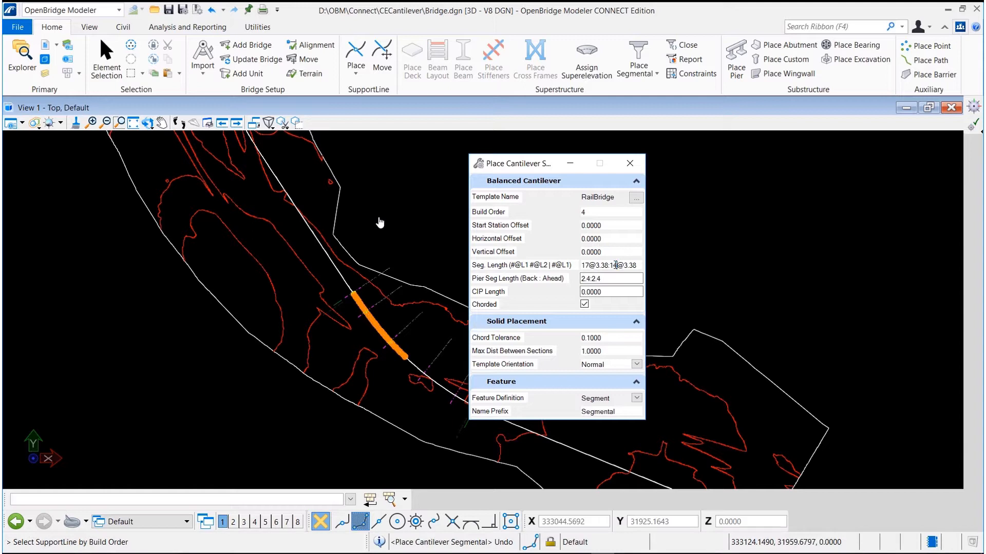
pyautogui.press('Tab')
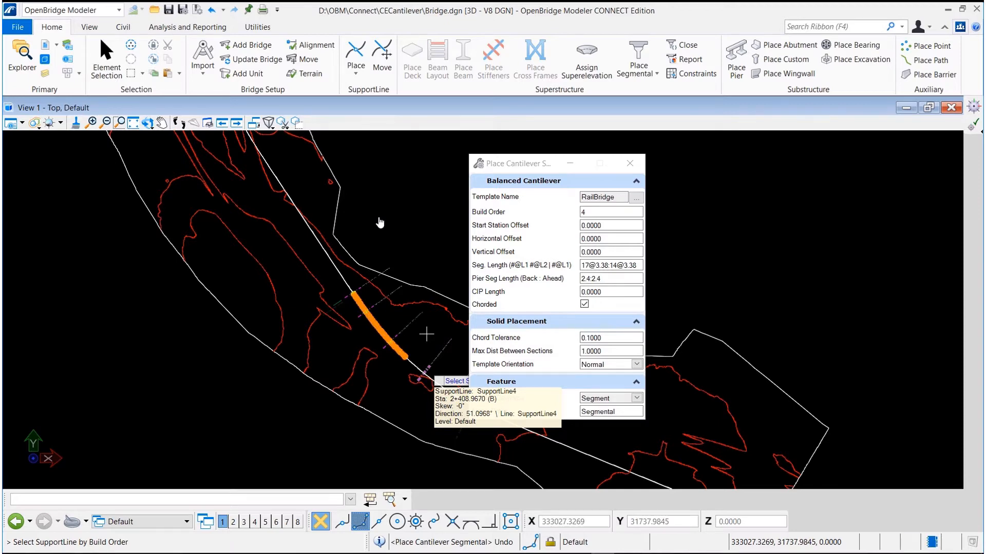
pyautogui.click(426, 334)
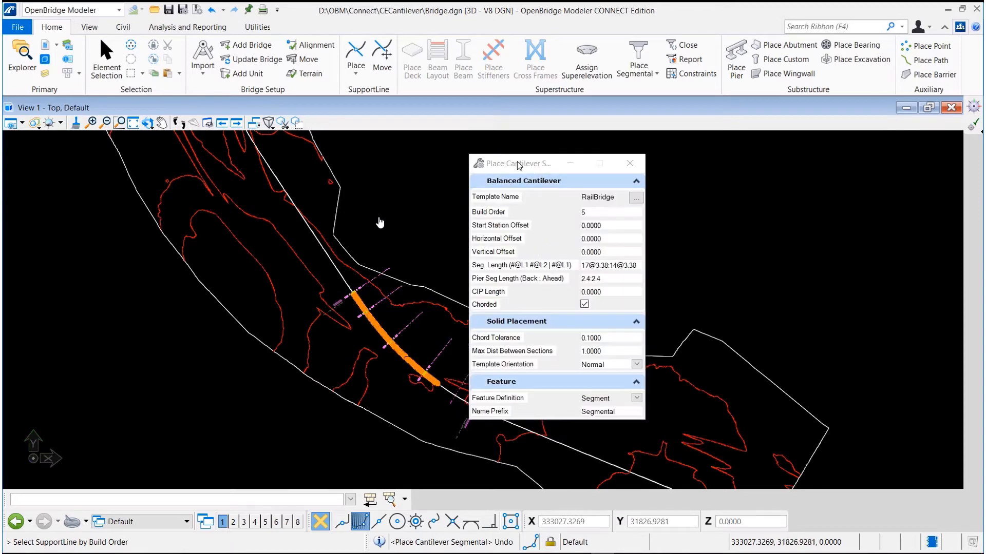
pyautogui.moveTo(544, 164); pyautogui.dragTo(623, 160)
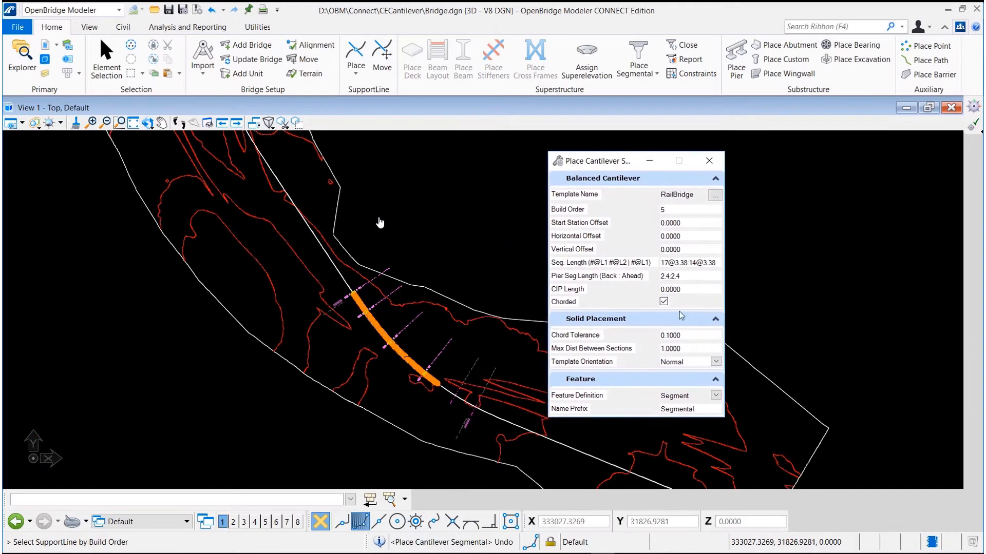
pyautogui.click(662, 265)
pyautogui.press('BackSpace')
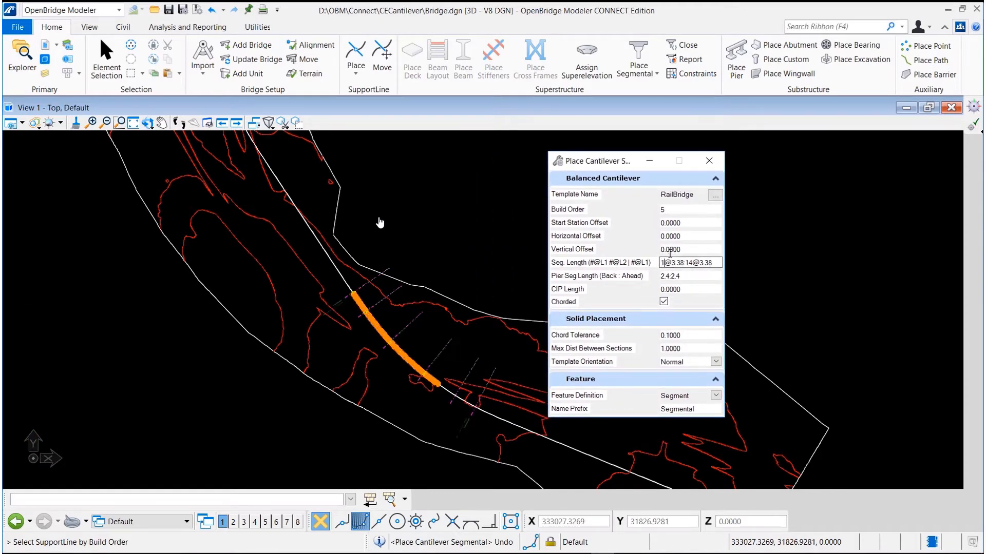
pyautogui.write('4')
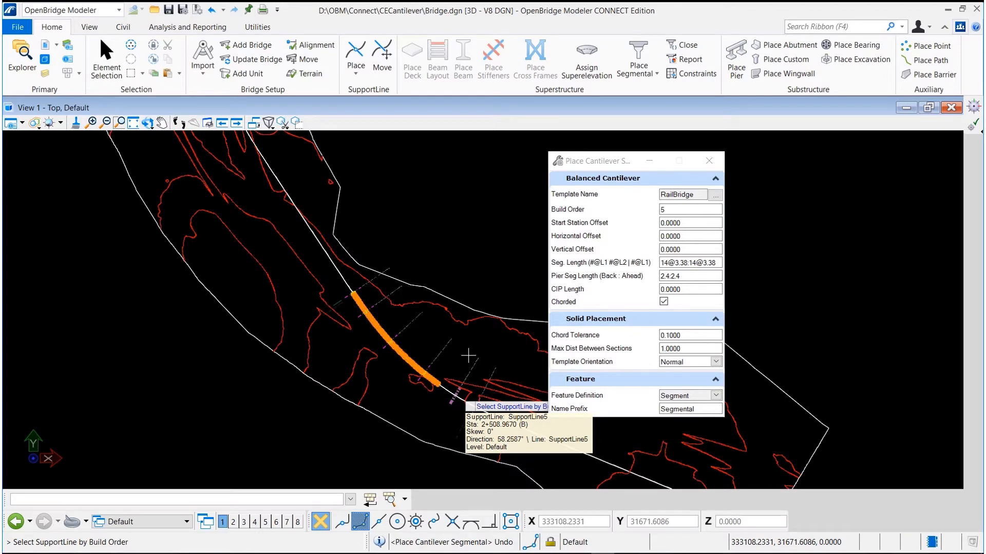
pyautogui.click(468, 356)
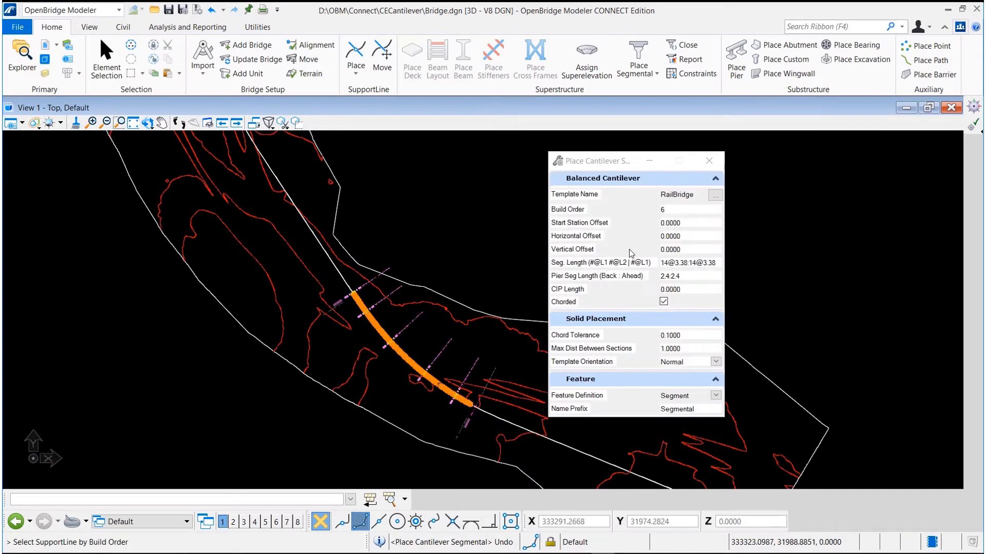
# Step: Replace the segment length for build order 6 with an entry starting with 2 for the sixth support line
pyautogui.moveTo(697, 263); pyautogui.dragTo(641, 259)
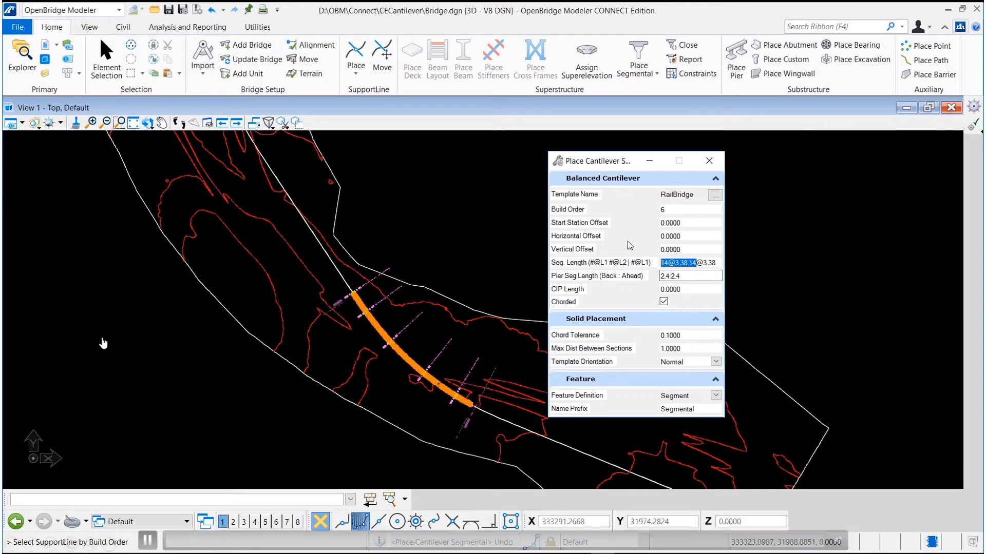
pyautogui.write('2')
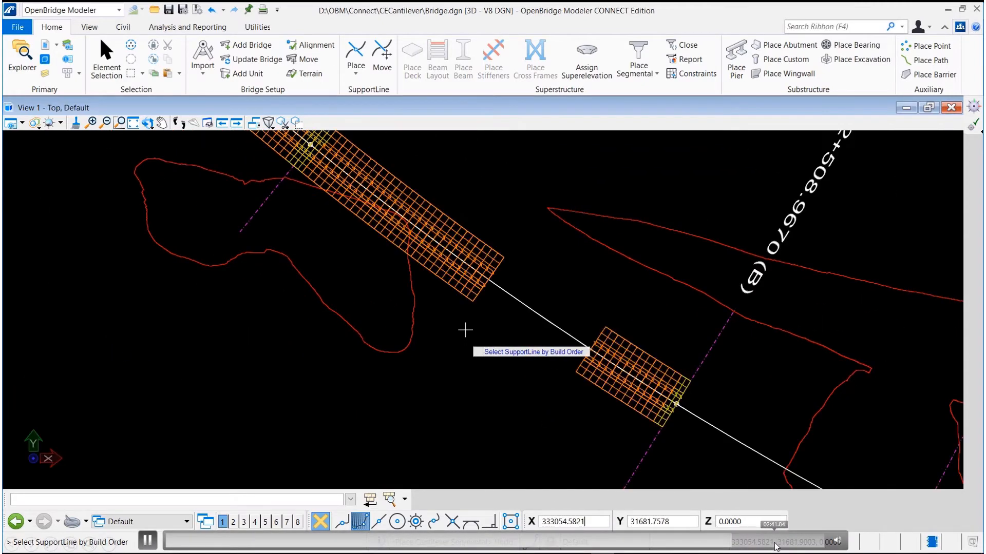
# Step: Close the gaps between the balanced cantilever segments with a maximum CIP segment length of 2.0000
pyautogui.scroll(1, 465, 330)
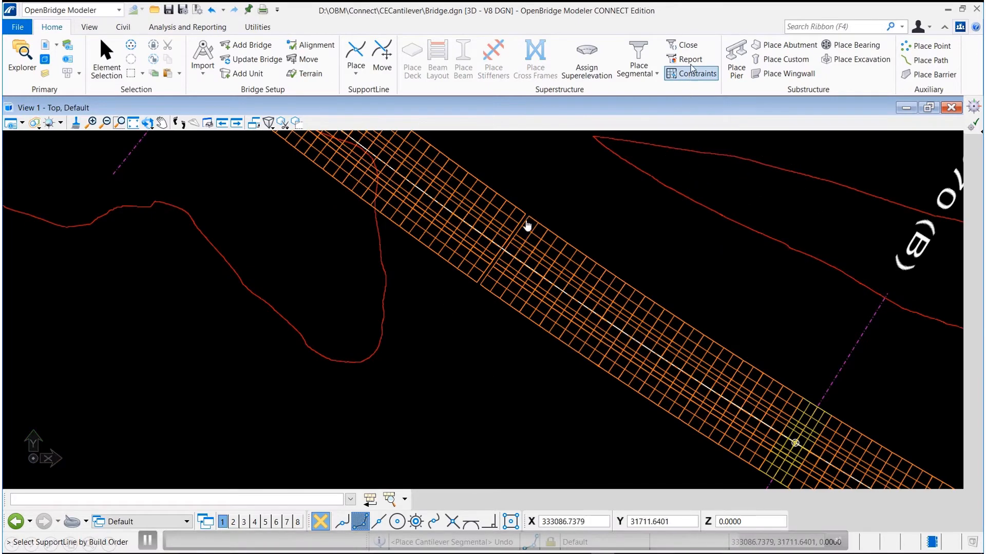
pyautogui.click(688, 46)
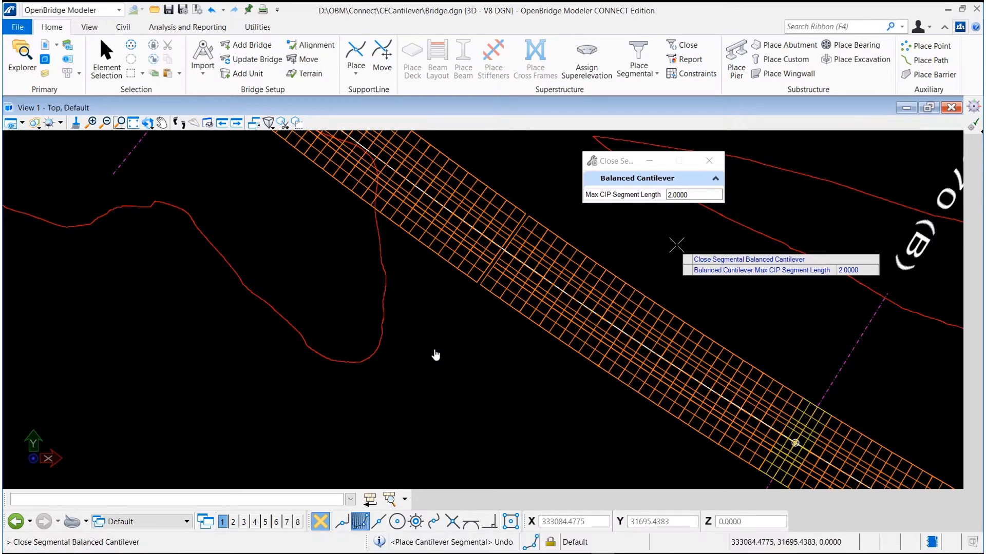
pyautogui.click(676, 245)
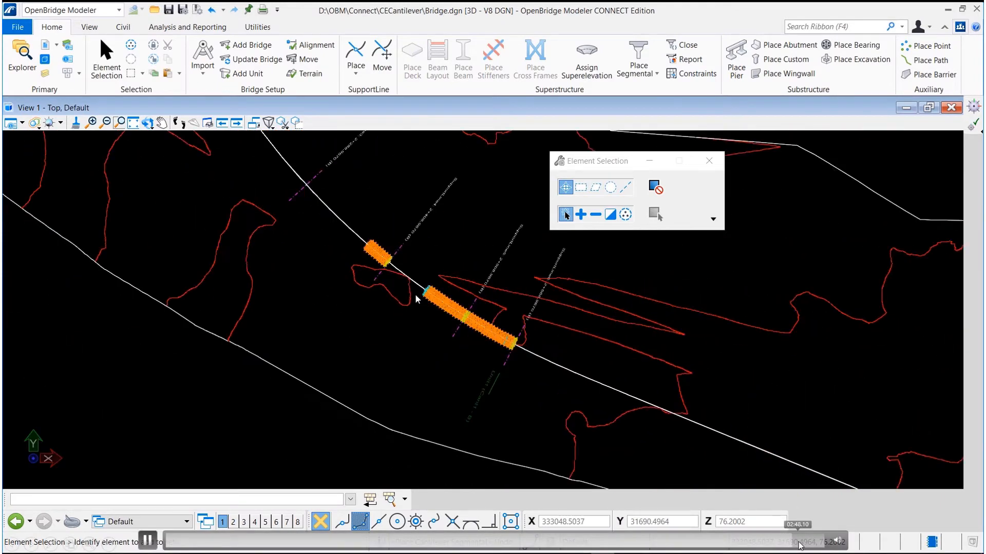
pyautogui.click(801, 547)
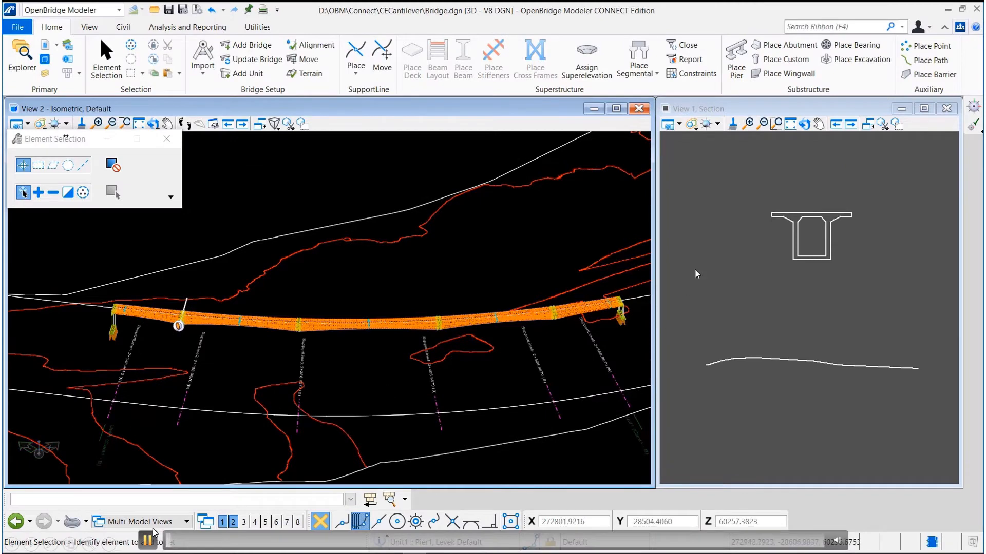
# Step: Start placing piers and choose the RailPier template from the default Multi Column piers
pyautogui.click(736, 59)
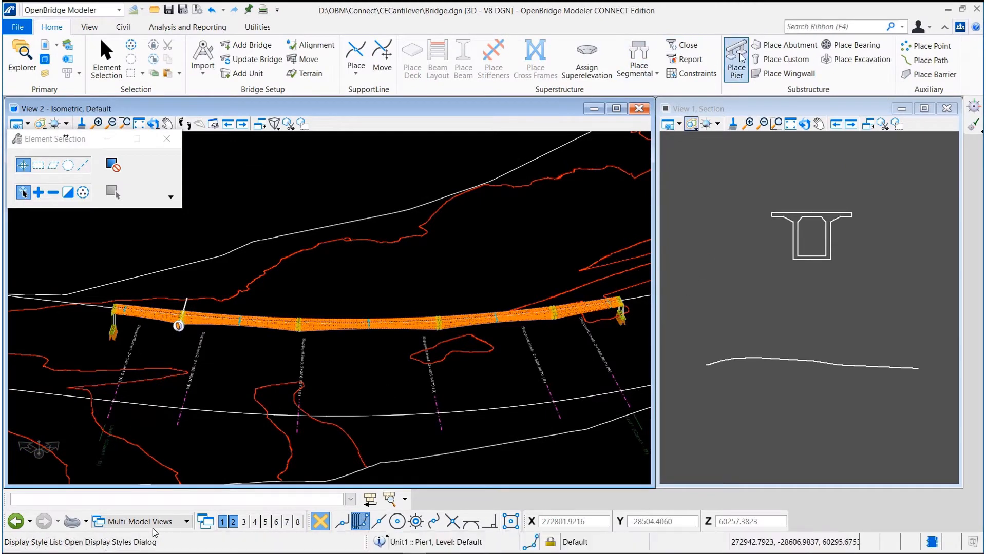
pyautogui.click(150, 173)
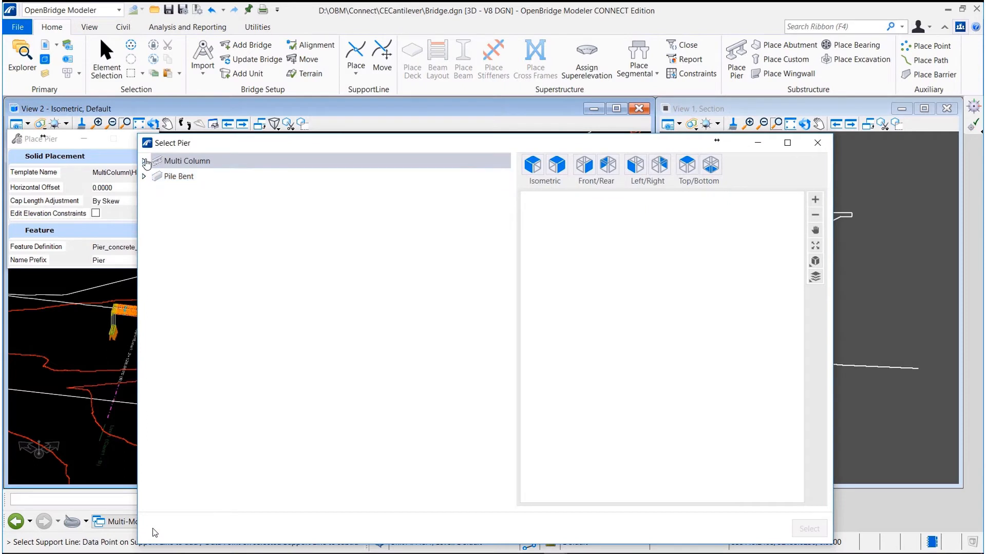
pyautogui.click(145, 161)
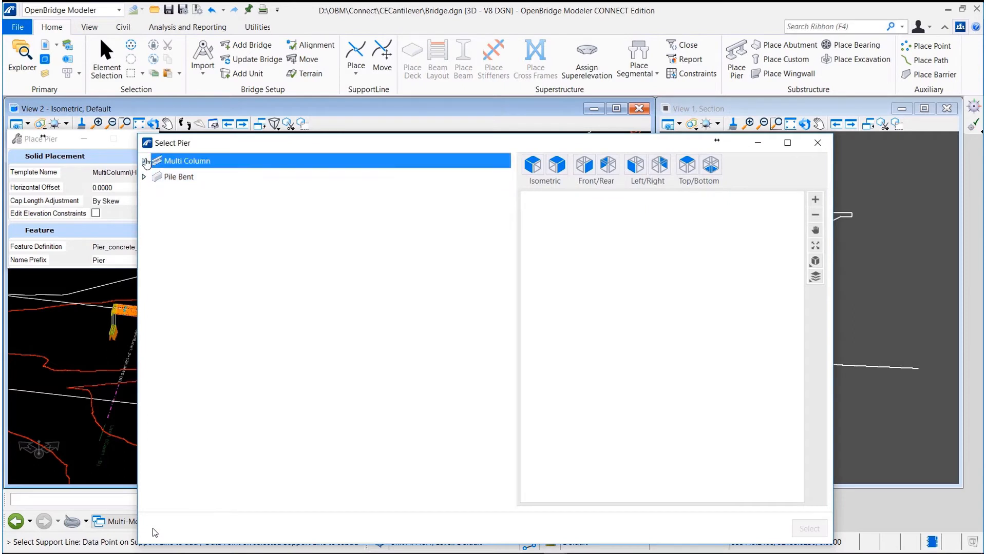
pyautogui.click(157, 177)
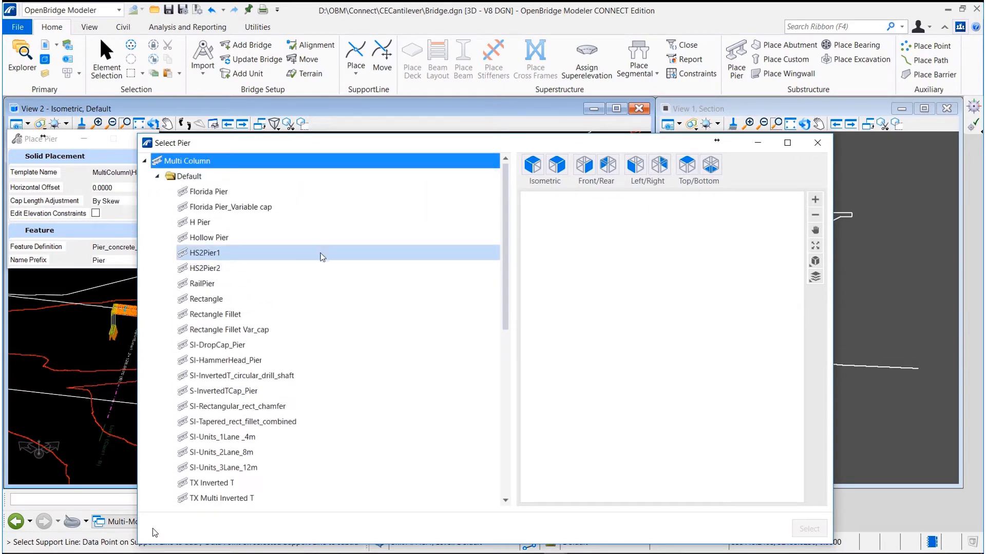
pyautogui.click(309, 283)
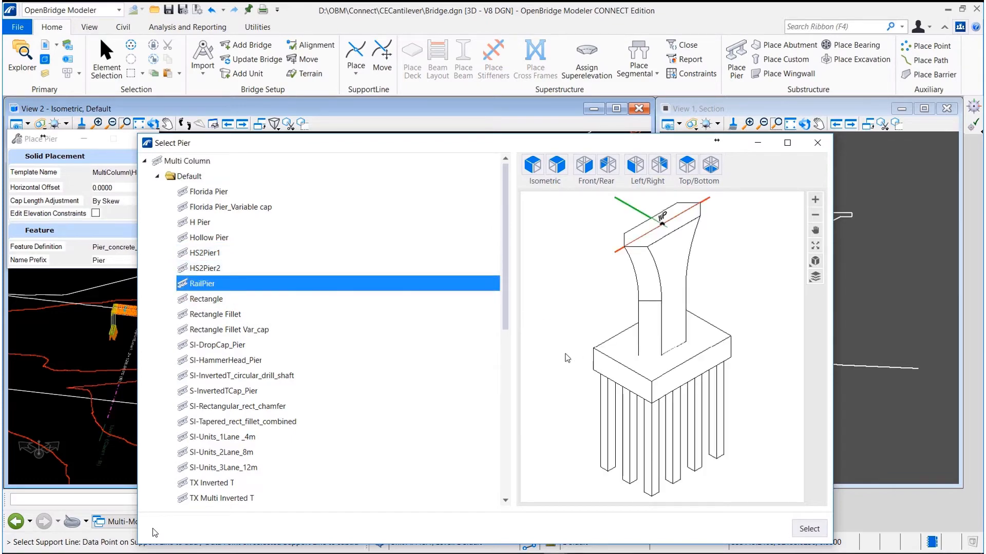
pyautogui.click(820, 530)
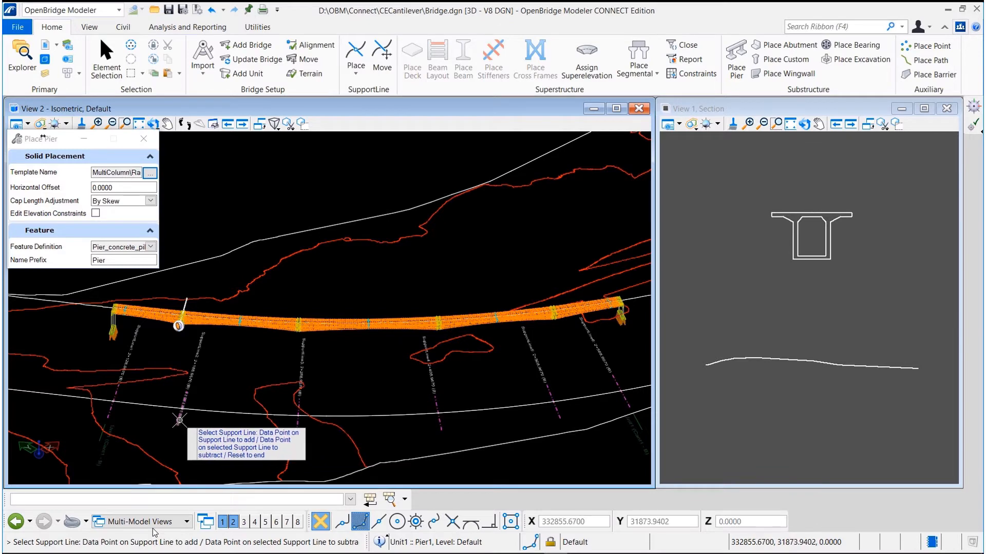
# Step: Select the four interior support lines as the pier locations and finish the selection
pyautogui.click(297, 432)
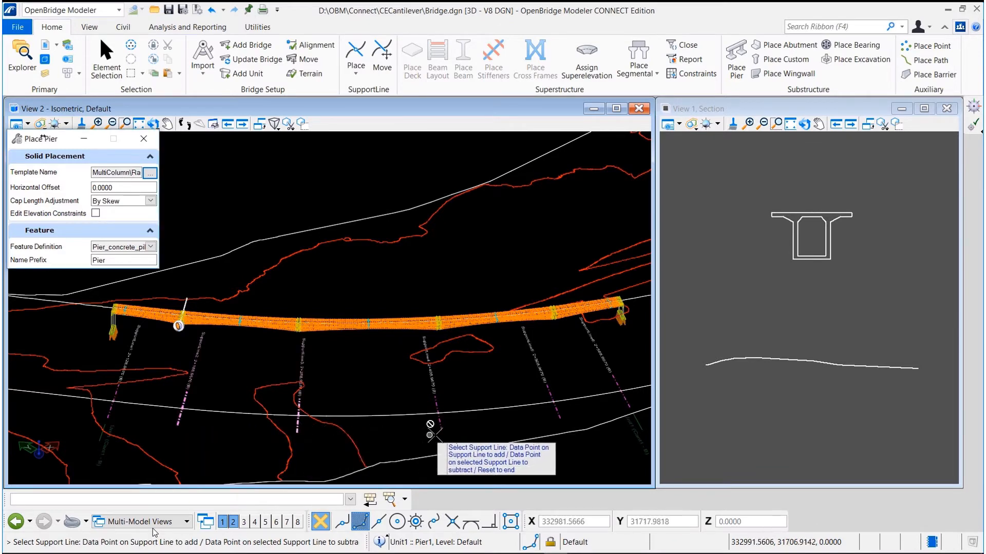
pyautogui.click(443, 433)
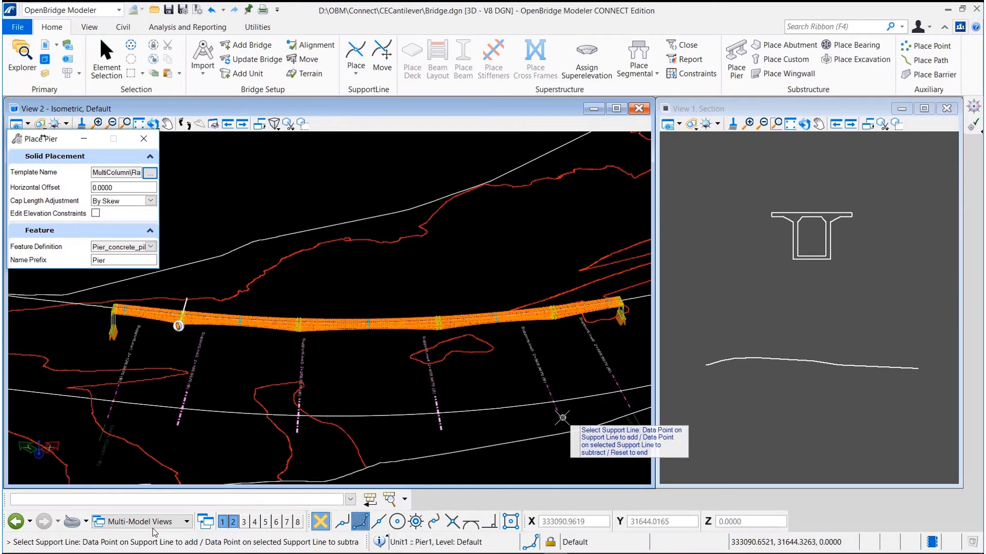
pyautogui.click(561, 419)
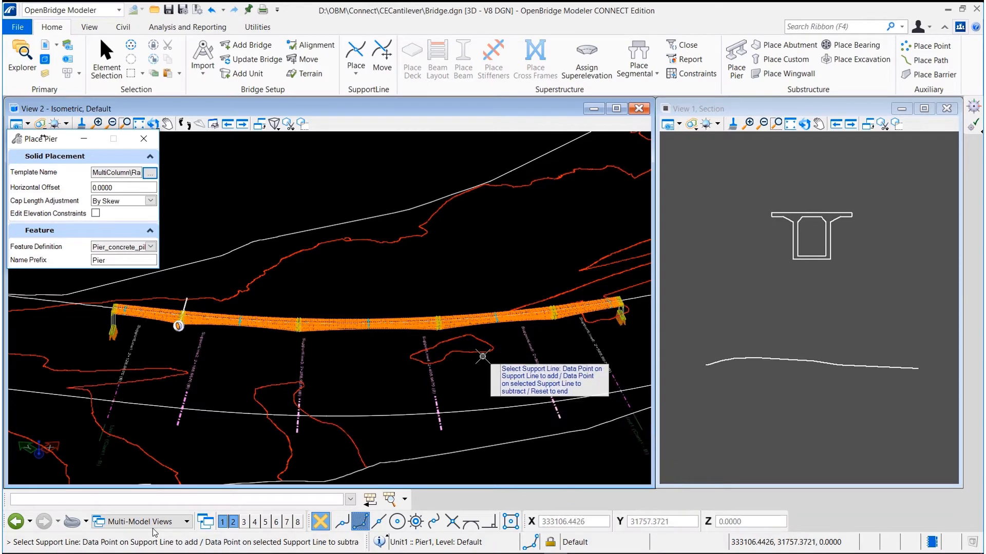
pyautogui.rightClick(482, 356)
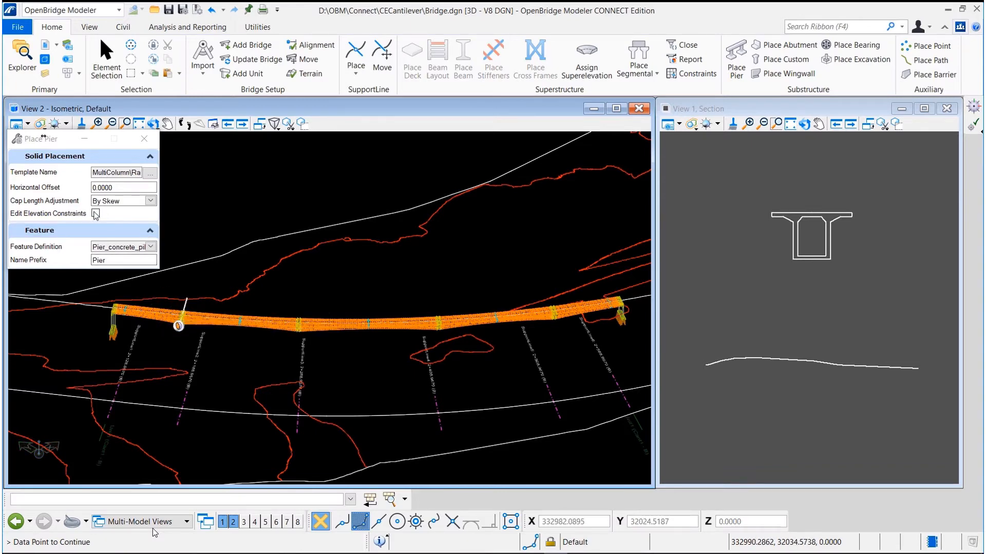
# Step: Enable elevation constraint editing, accept the footings constrained From DTM at 0.0000, and place the piers at the selected support lines
pyautogui.click(96, 213)
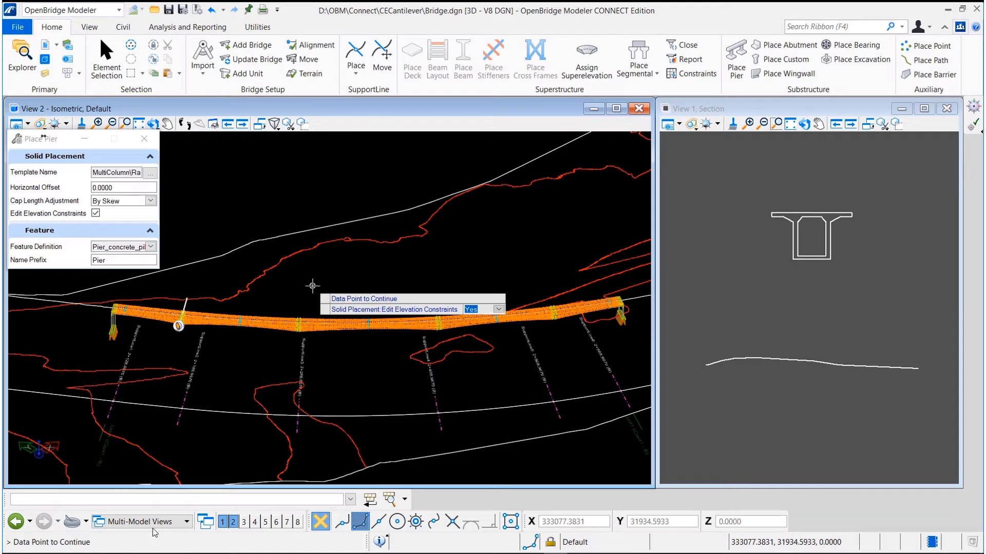
pyautogui.click(312, 286)
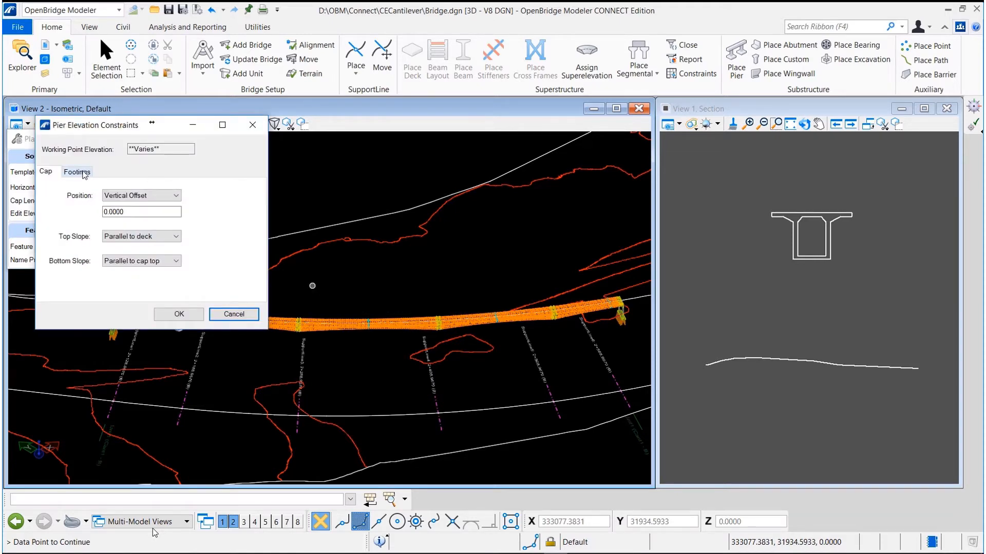
pyautogui.click(87, 173)
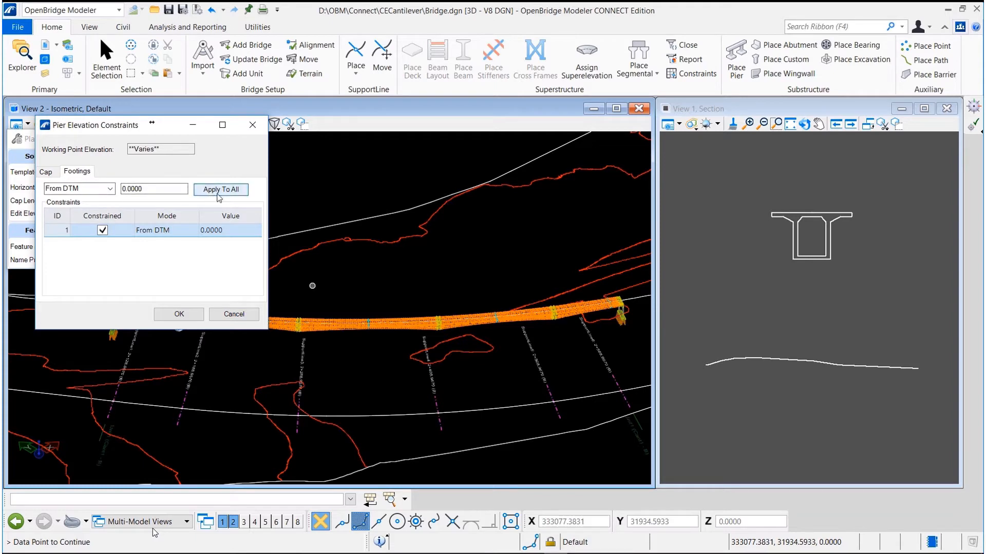
pyautogui.click(188, 315)
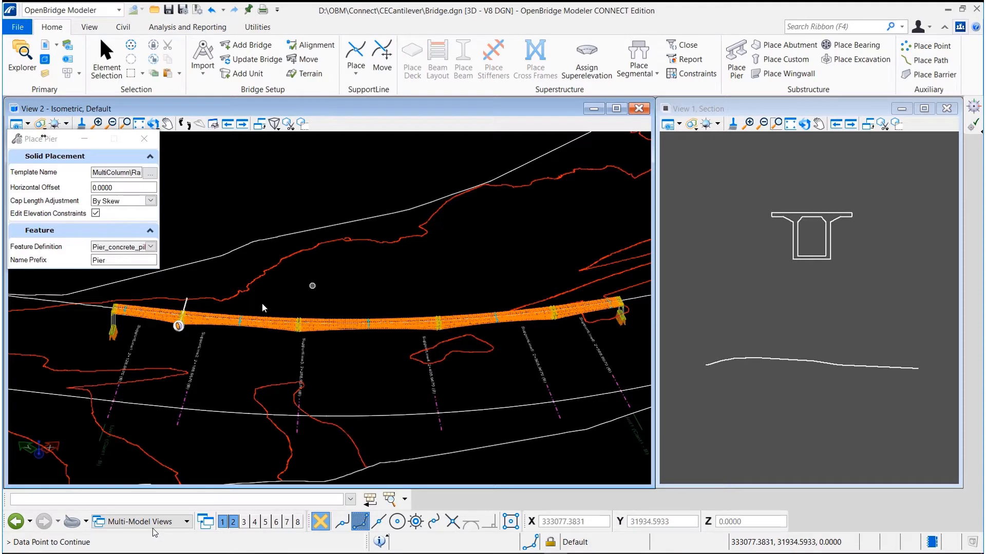
pyautogui.click(262, 307)
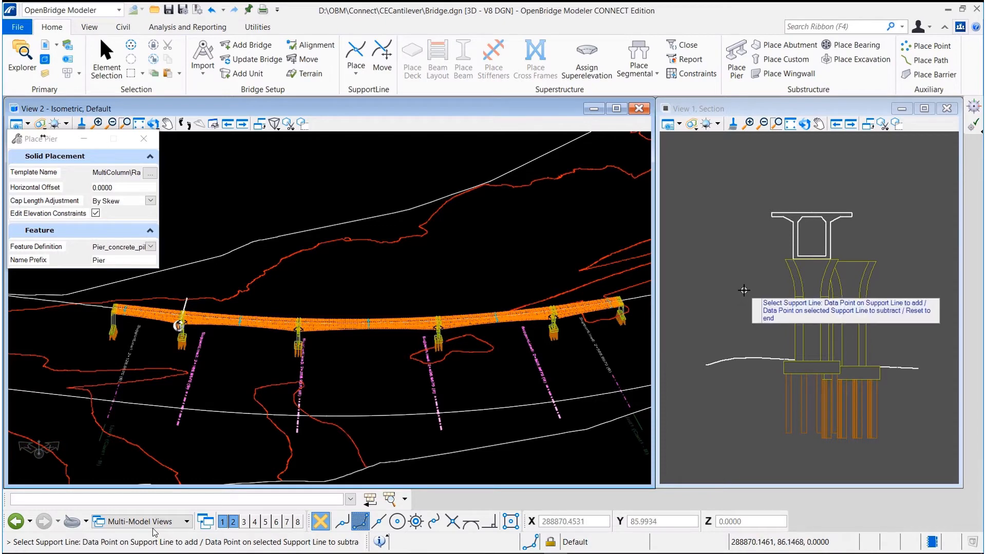
pyautogui.scroll(-1, 744, 291)
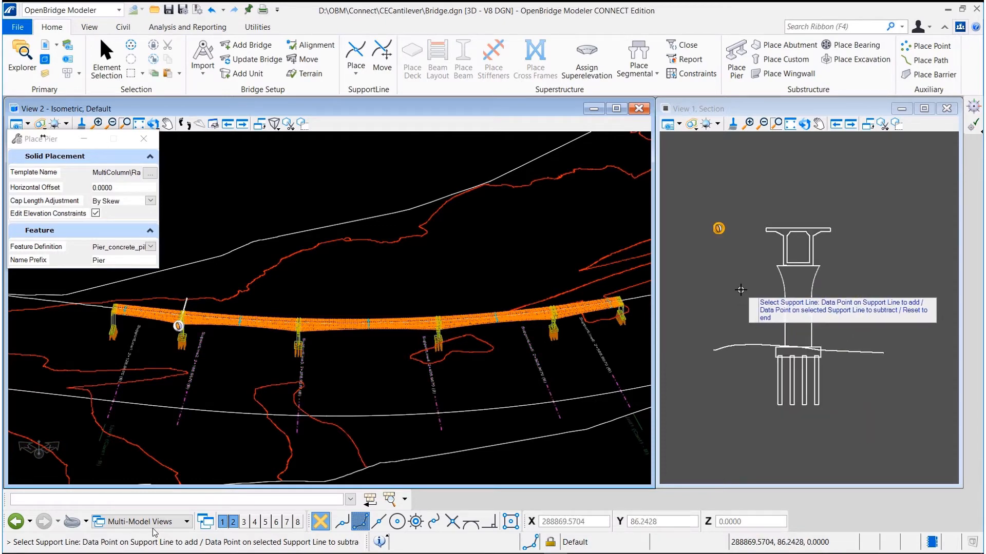
pyautogui.scroll(1, 741, 292)
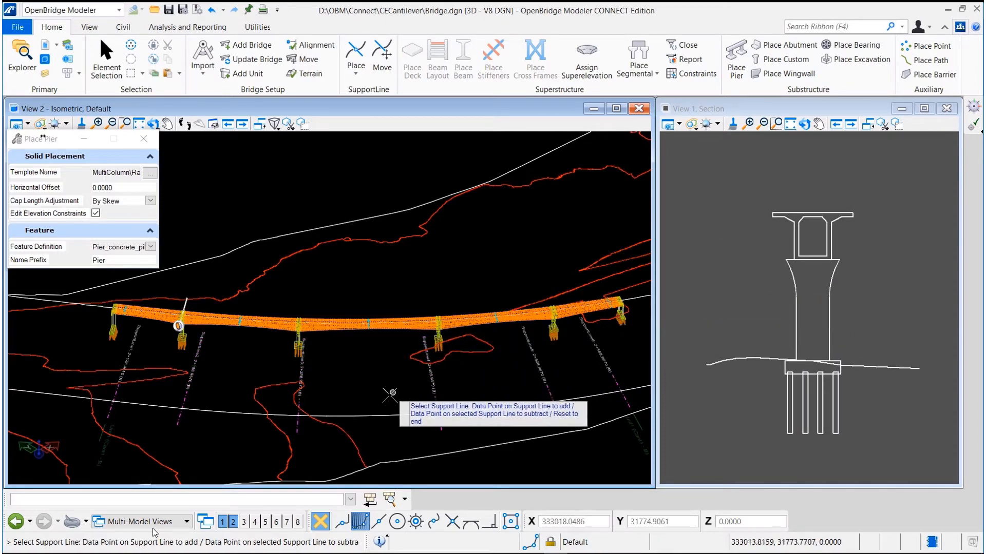
pyautogui.rightClick(375, 393)
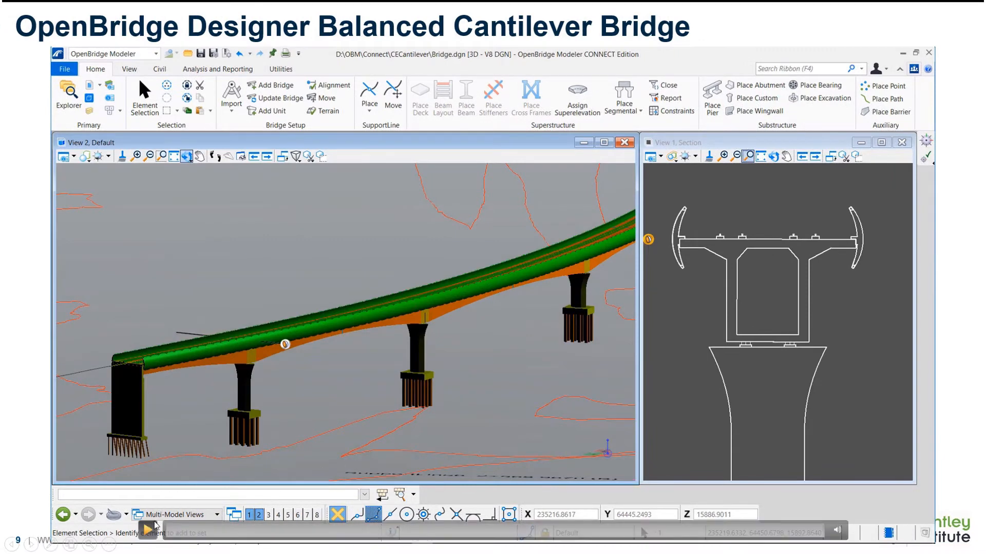
# Step: Switch to RM Bridge Enterprise and associate the bridge with the project Windows 8.1 x64 - MS 08.11.09.814
pyautogui.click(148, 531)
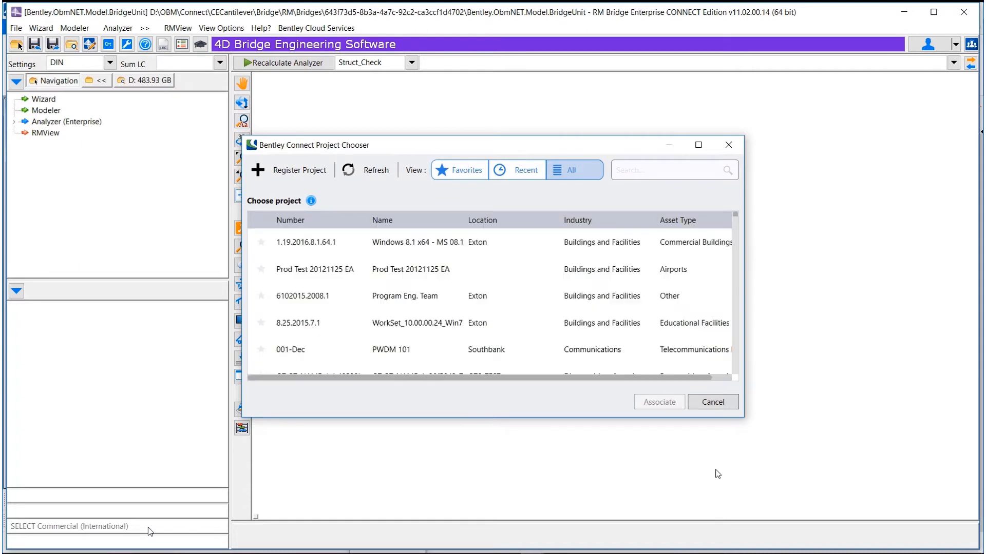
pyautogui.click(378, 246)
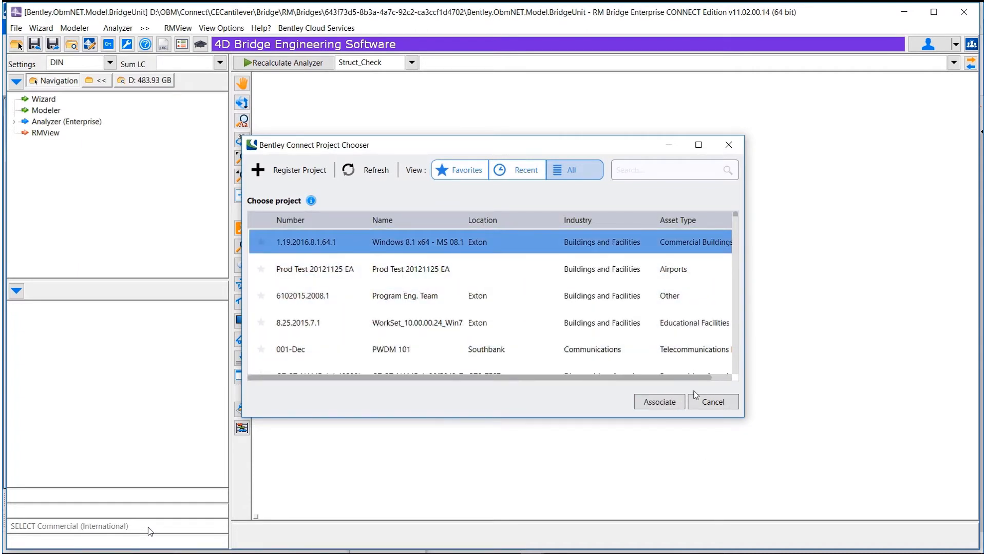
pyautogui.click(662, 402)
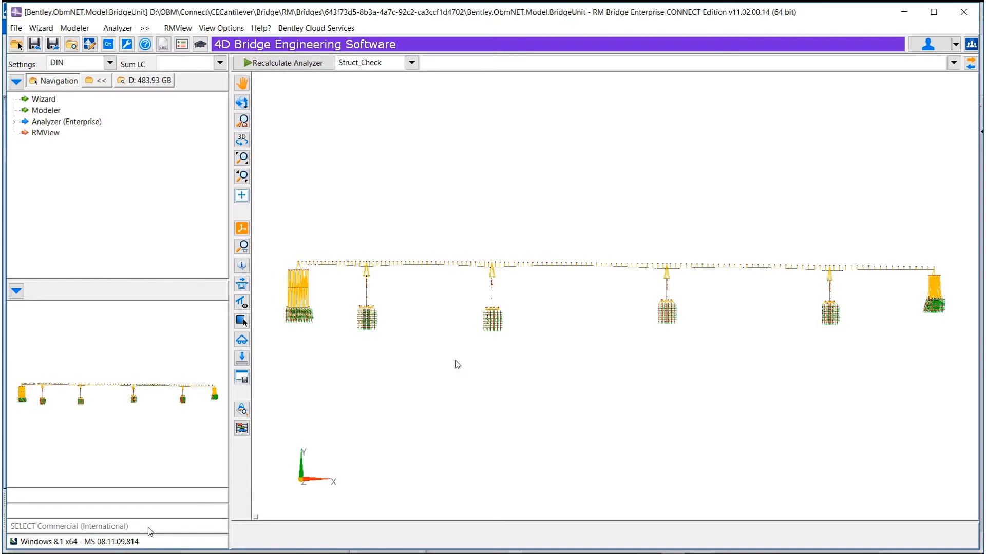
# Step: Examine the analytical model around an interior pier and expand the construction stages in the Analyzer's schedule
pyautogui.moveTo(507, 434); pyautogui.dragTo(620, 432, button='middle')
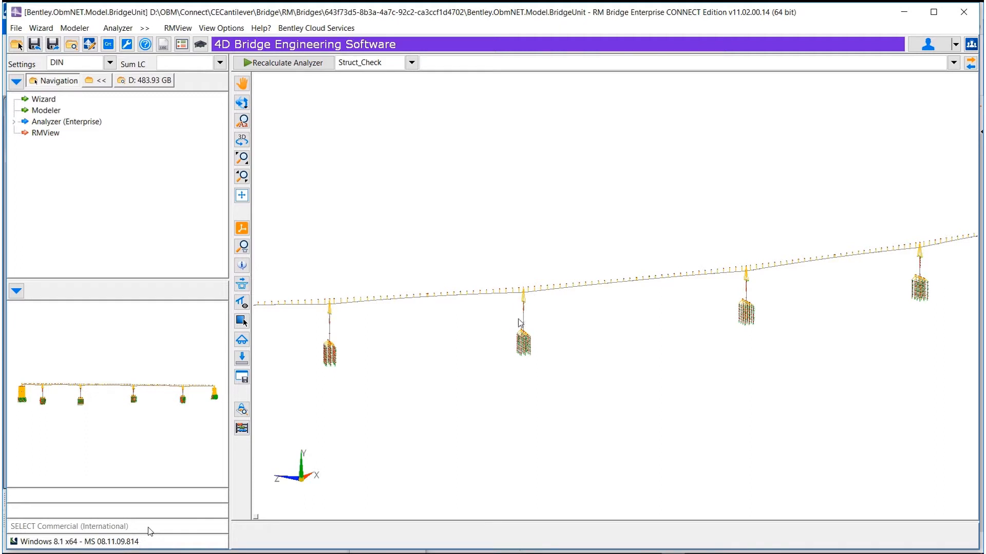
pyautogui.keyDown('ctrl'); pyautogui.moveTo(501, 324); pyautogui.dragTo(562, 257); pyautogui.keyUp('ctrl')
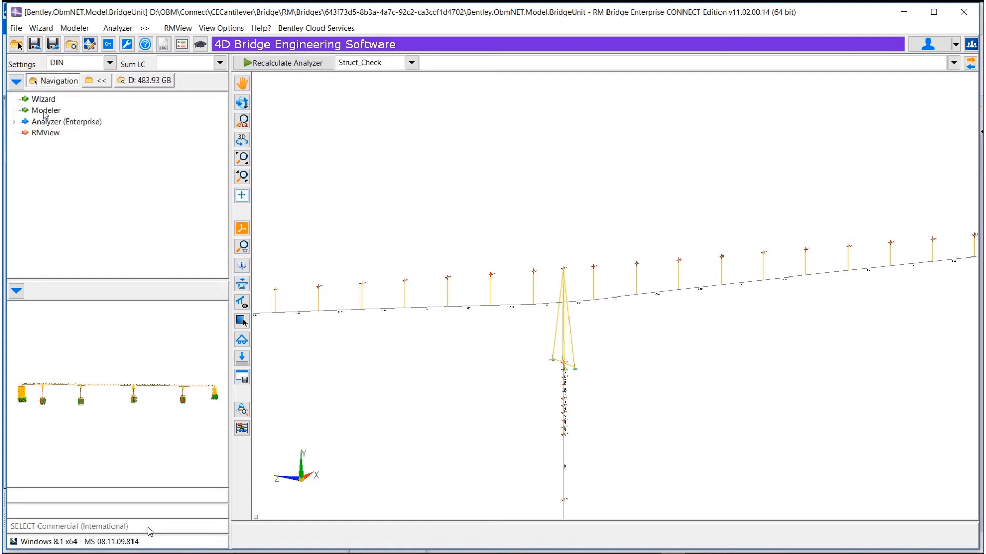
pyautogui.doubleClick(61, 122)
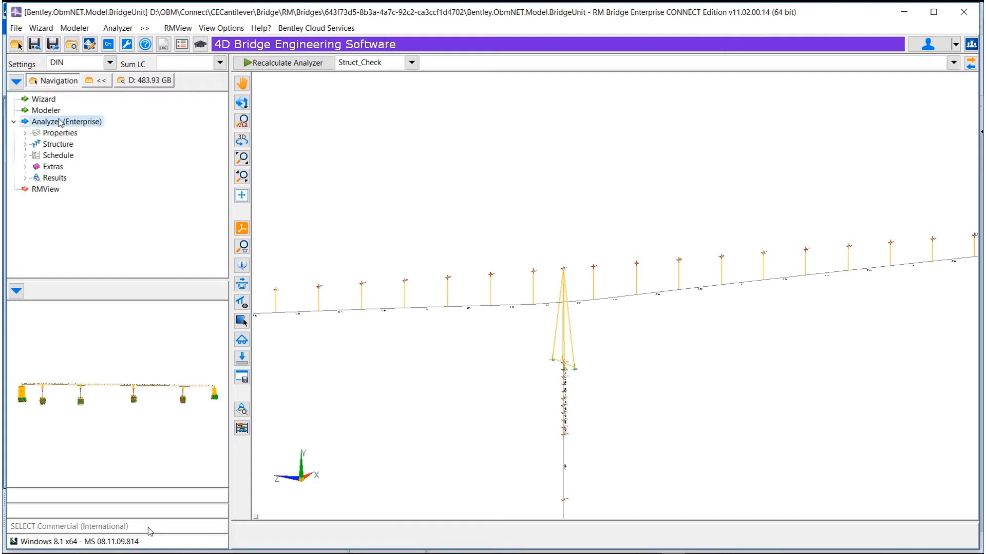
pyautogui.doubleClick(64, 156)
pyautogui.doubleClick(65, 178)
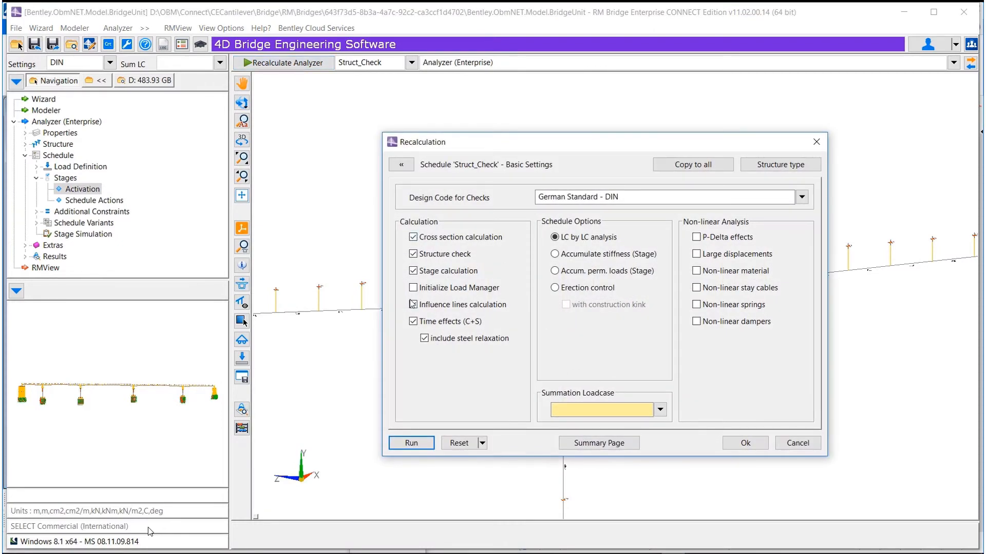
# Step: Recalculate the Struct_Check schedule without influence lines and time effects, and return to the analytical model view
pyautogui.click(412, 305)
pyautogui.click(413, 322)
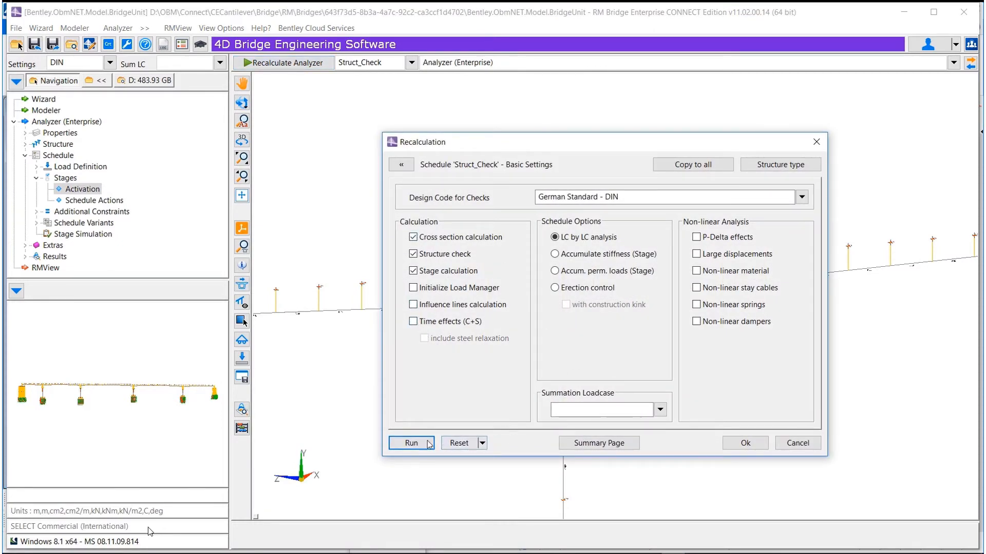
pyautogui.click(411, 443)
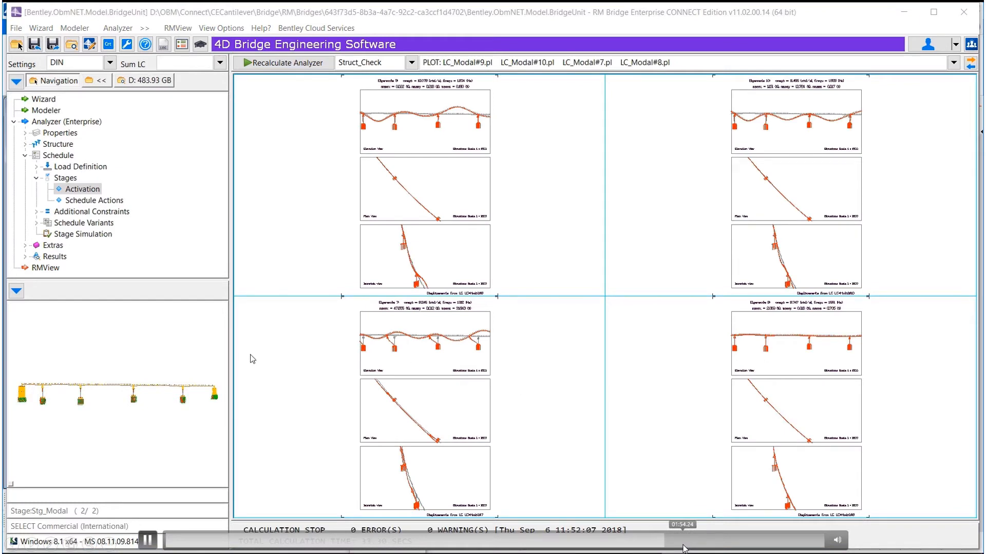
pyautogui.click(971, 63)
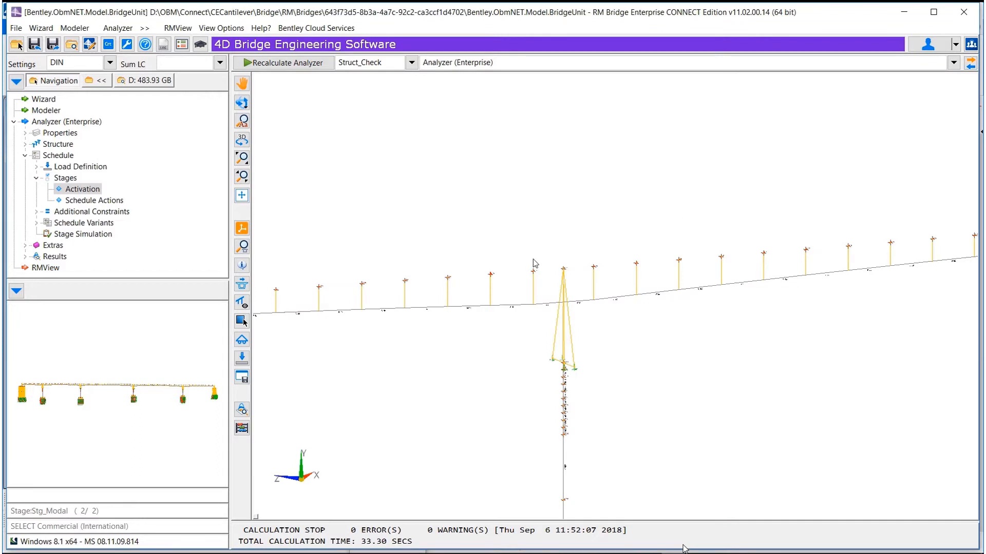
# Step: Display the deflected structure of the whole bridge with automatic scaling off and a scaling factor of 50
pyautogui.keyDown('ctrl'); pyautogui.moveTo(458, 228); pyautogui.dragTo(603, 221); pyautogui.keyUp('ctrl')
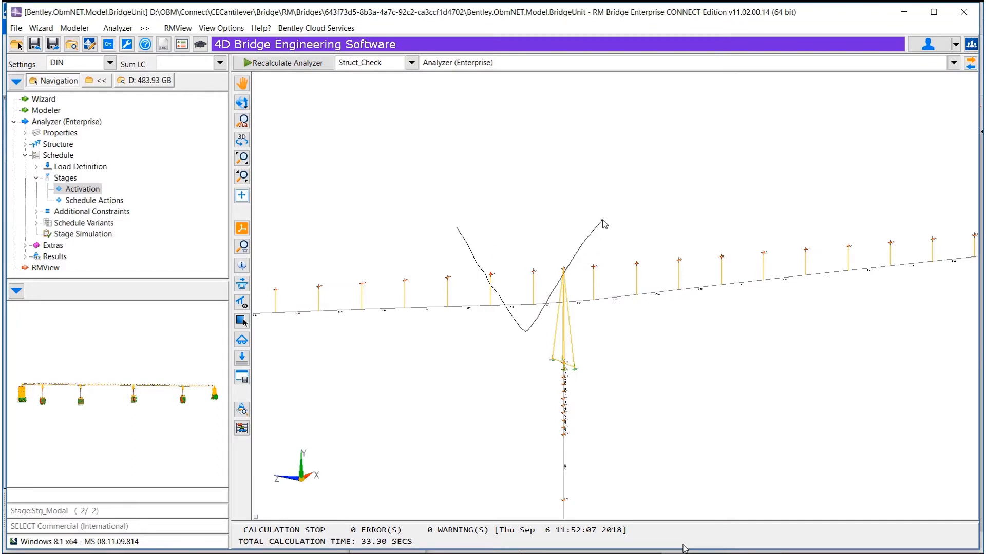
pyautogui.rightClick(563, 231)
pyautogui.click(614, 440)
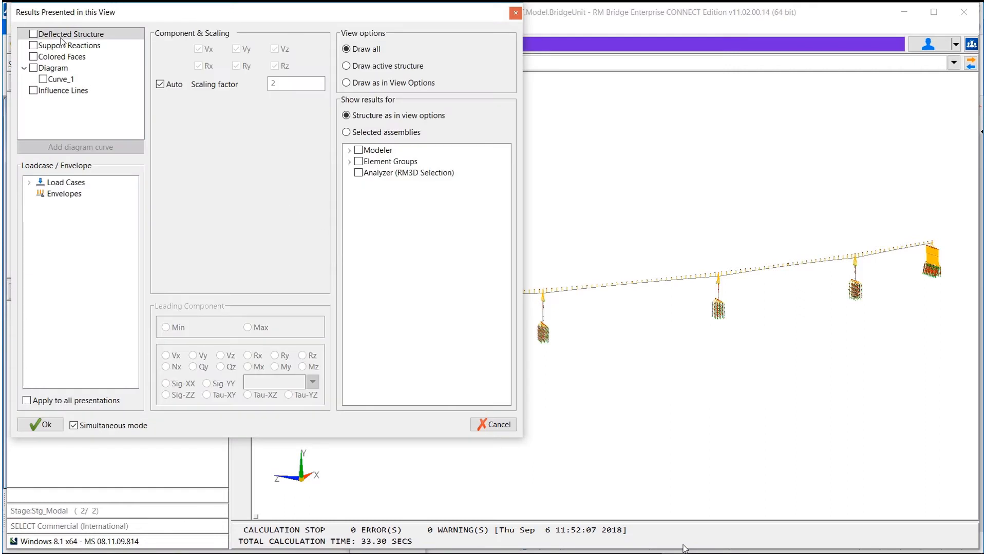
pyautogui.click(33, 34)
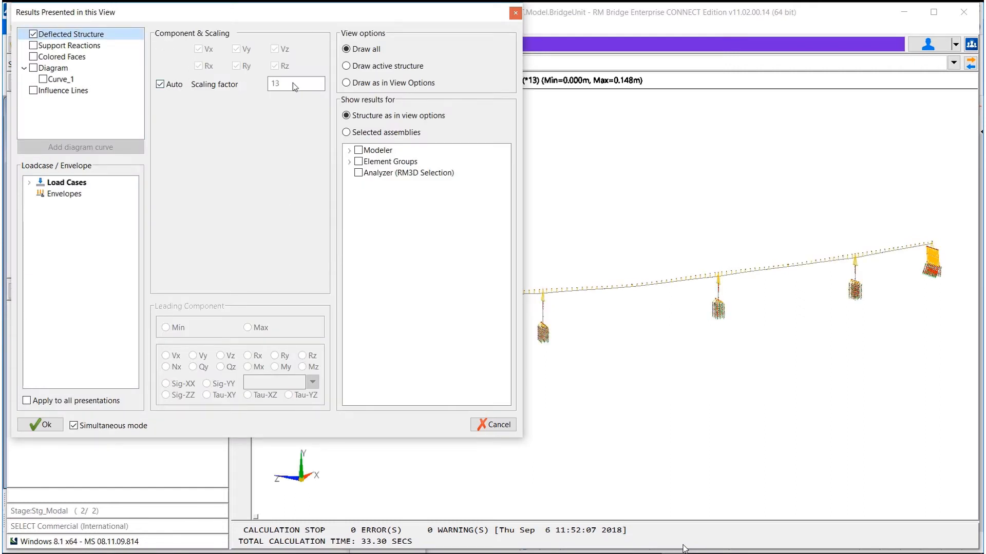
pyautogui.click(161, 84)
pyautogui.moveTo(281, 82); pyautogui.dragTo(260, 81)
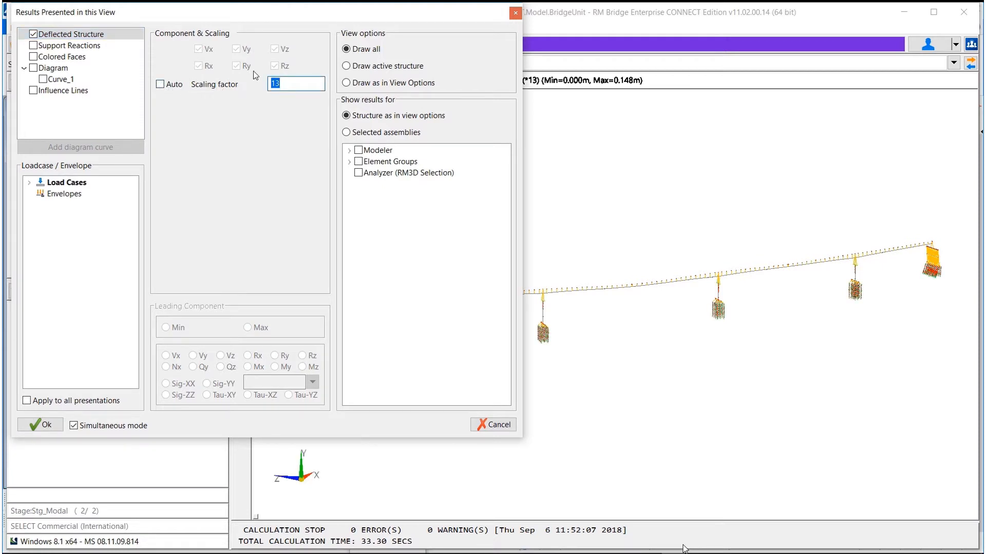
pyautogui.write('50')
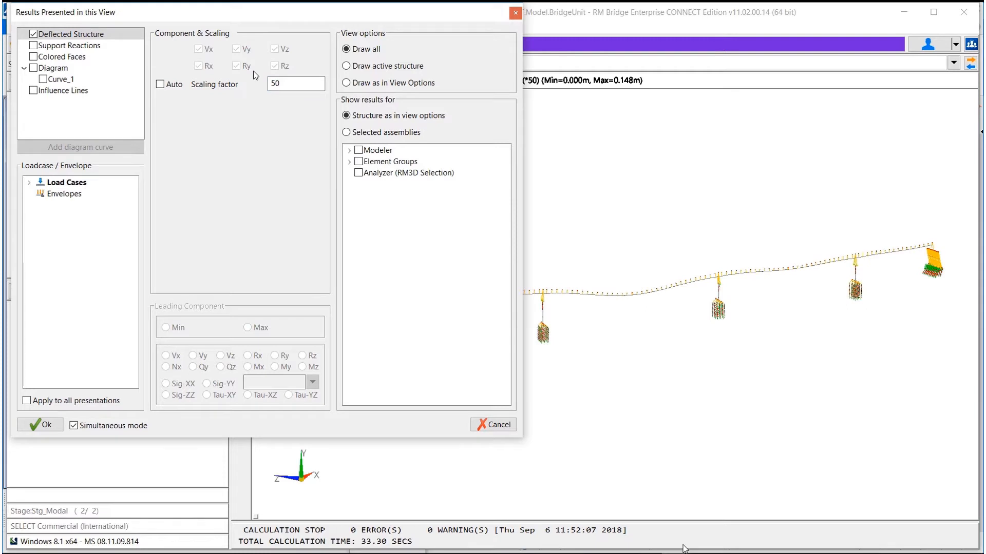
# Step: Add a diagram curve of the beam force Mz to the displayed results and accept the result settings
pyautogui.click(43, 79)
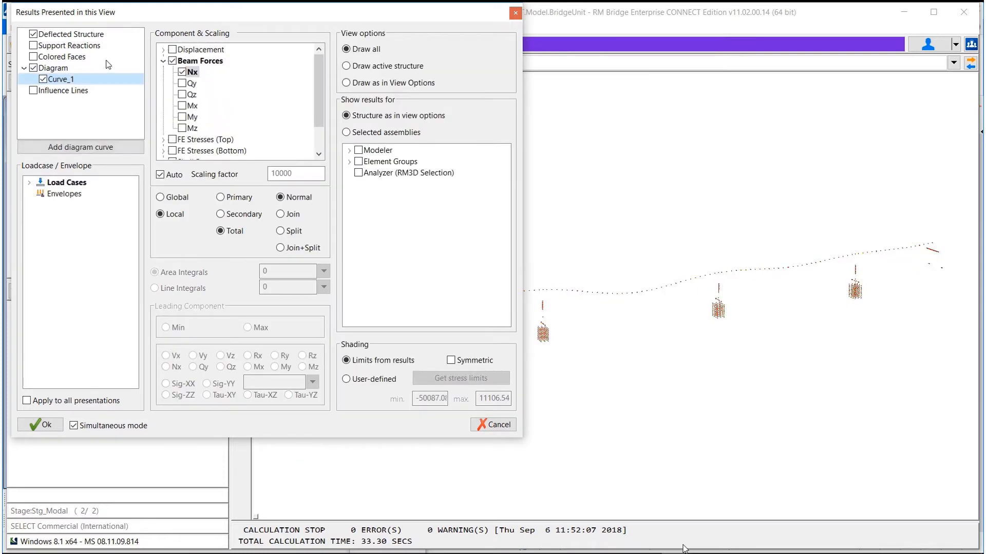
pyautogui.click(182, 129)
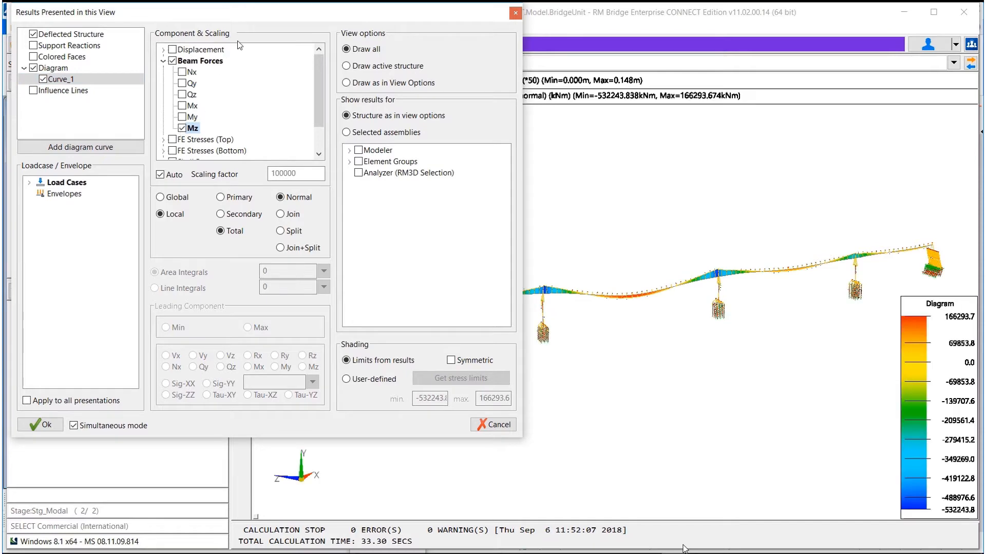
pyautogui.moveTo(266, 12); pyautogui.dragTo(246, 95)
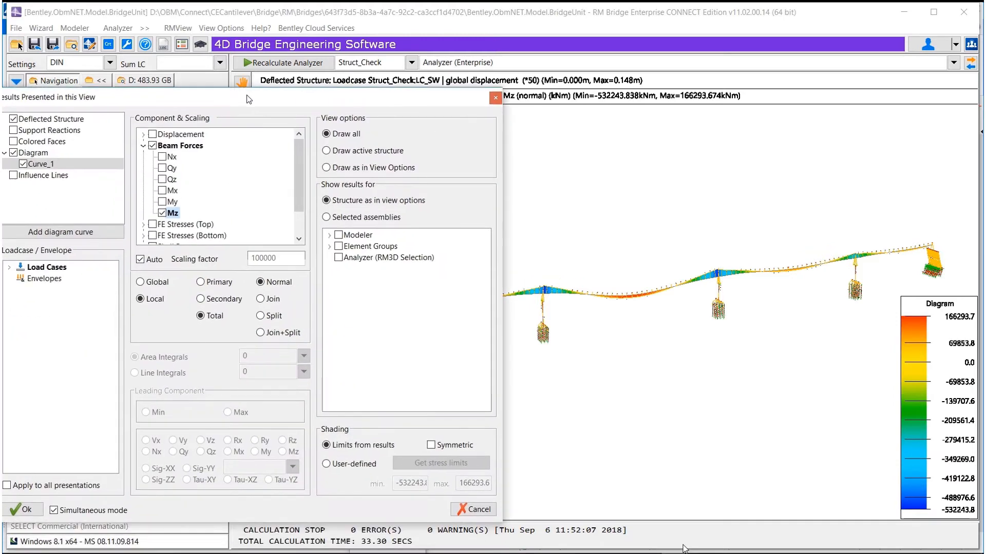
pyautogui.click(26, 507)
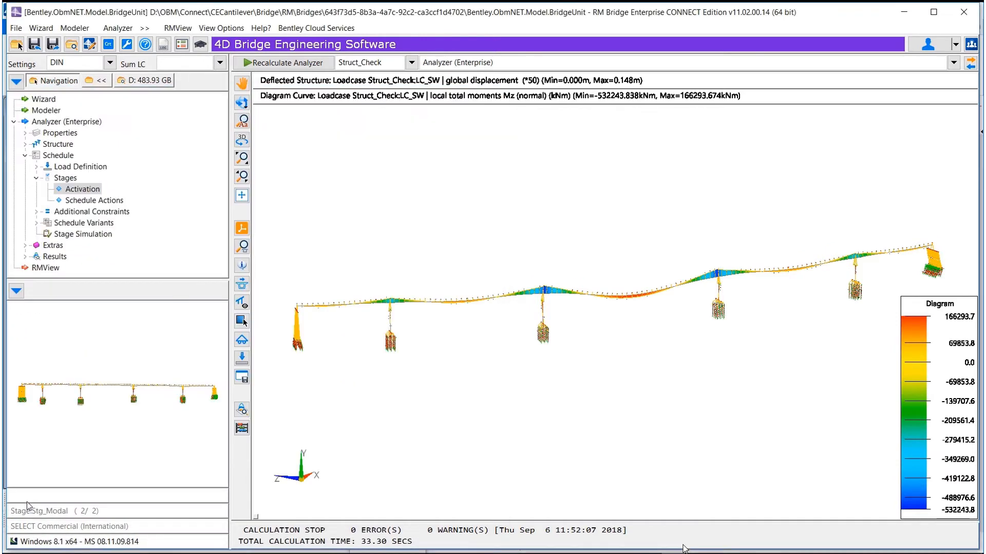
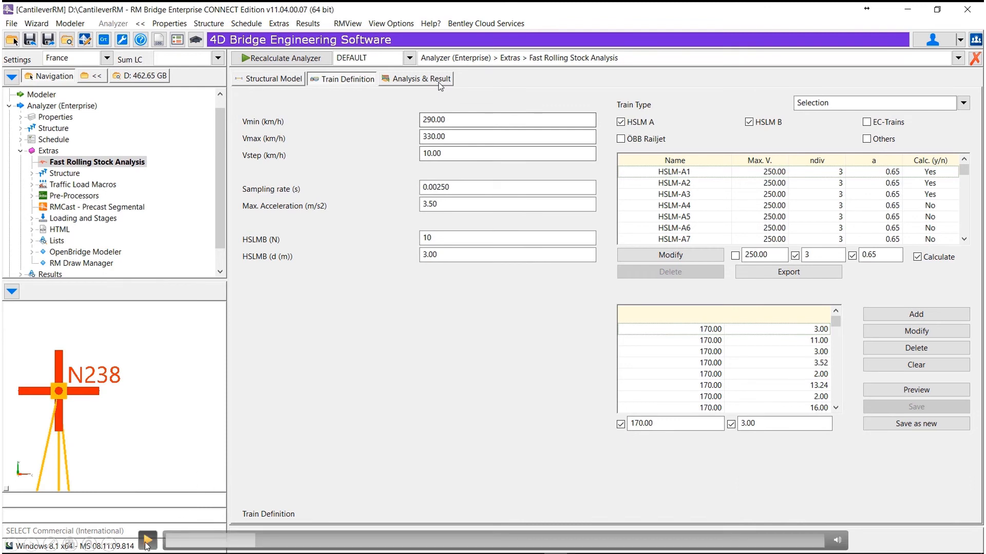
pyautogui.click(147, 541)
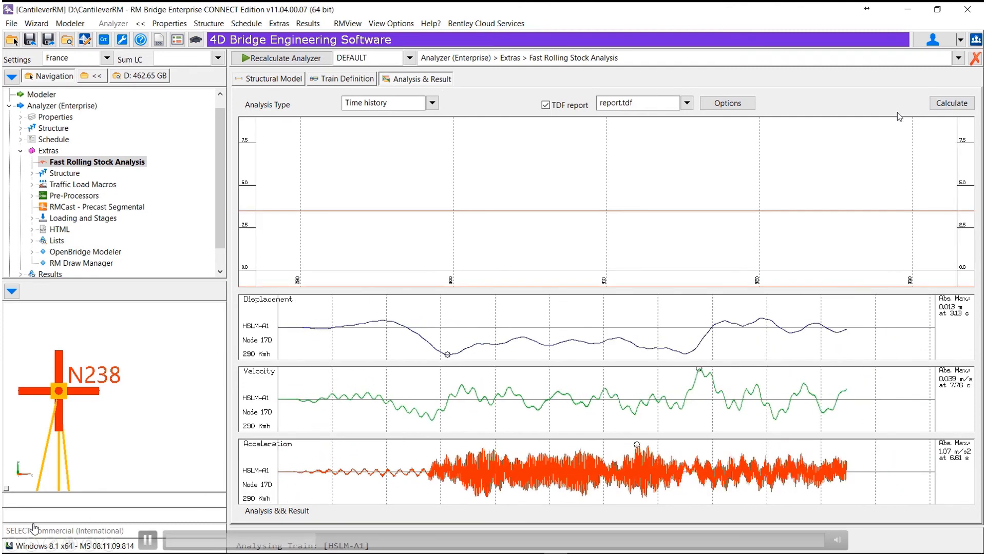
pyautogui.click(148, 541)
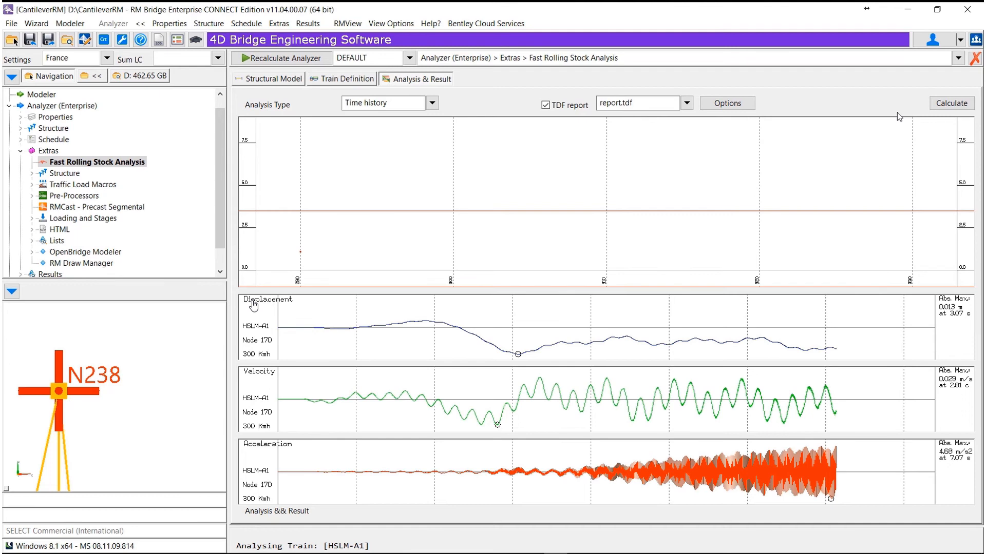
pyautogui.moveTo(150, 546)
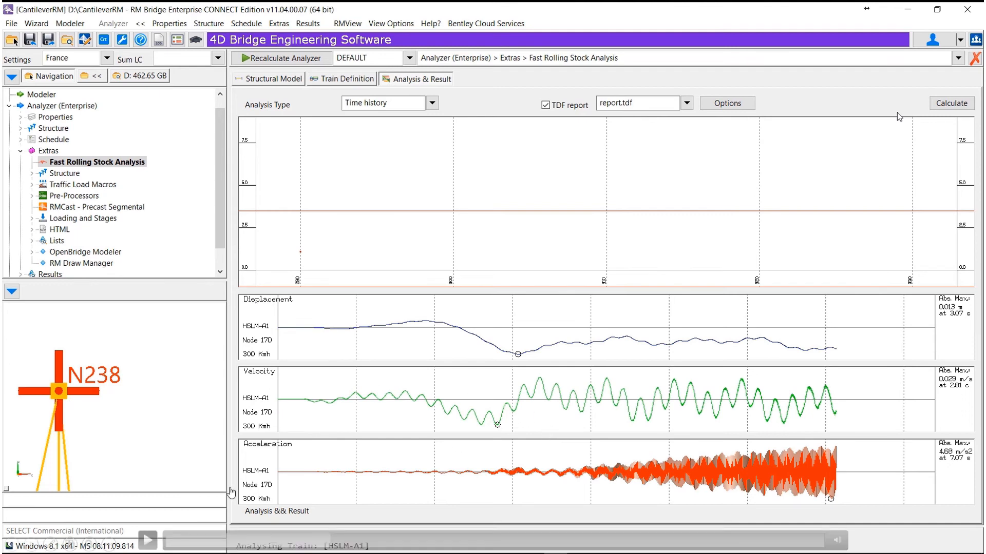
pyautogui.click(149, 547)
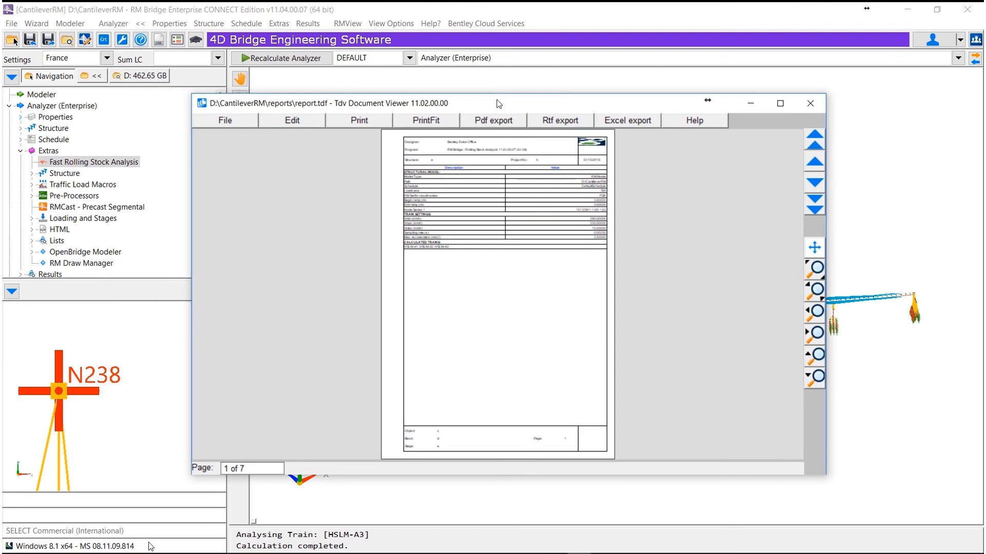
# Step: Examine the rolling stock report in the maximized viewer, from the train settings and axle loads to the maximum acceleration table
pyautogui.doubleClick(498, 103)
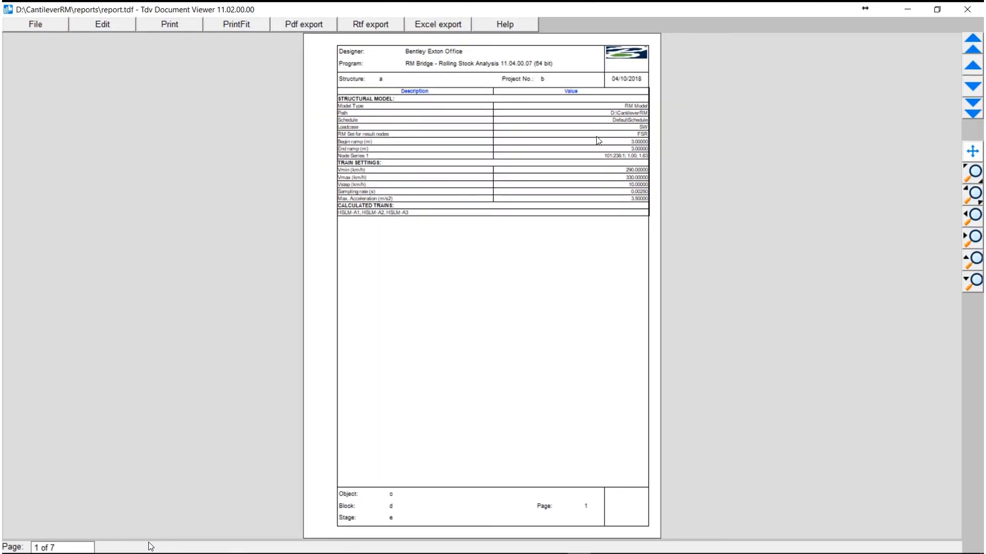
pyautogui.click(973, 88)
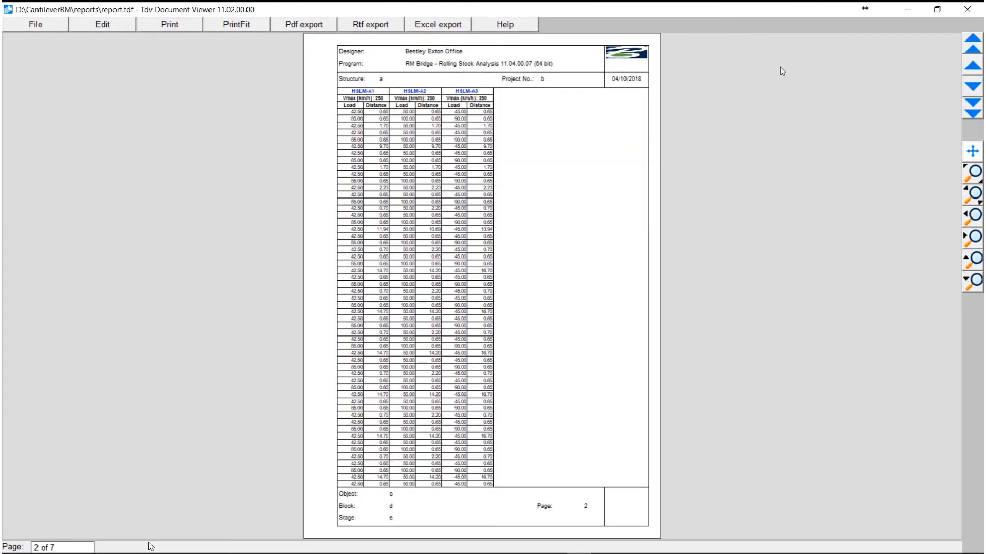
pyautogui.click(975, 88)
pyautogui.press('space')
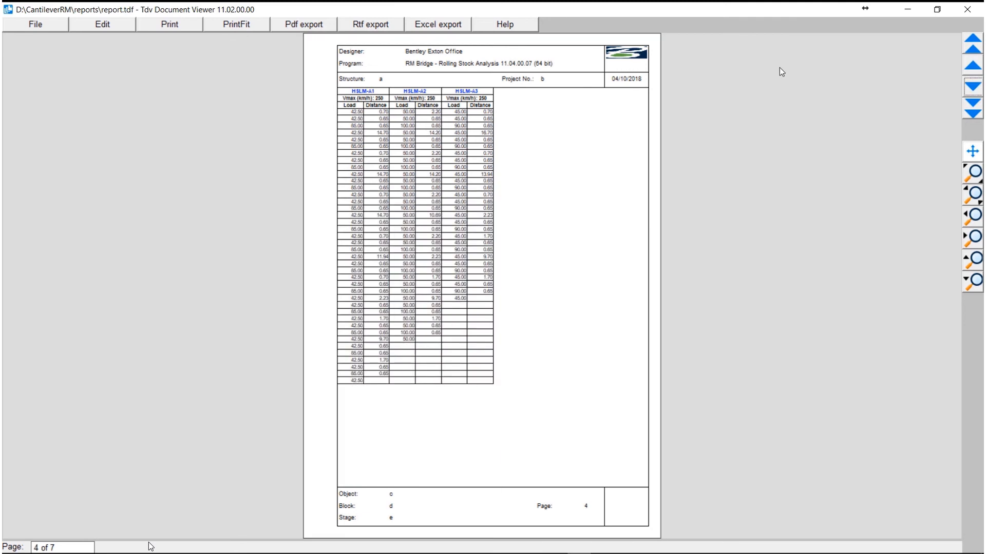
pyautogui.press('space')
pyautogui.press('space')
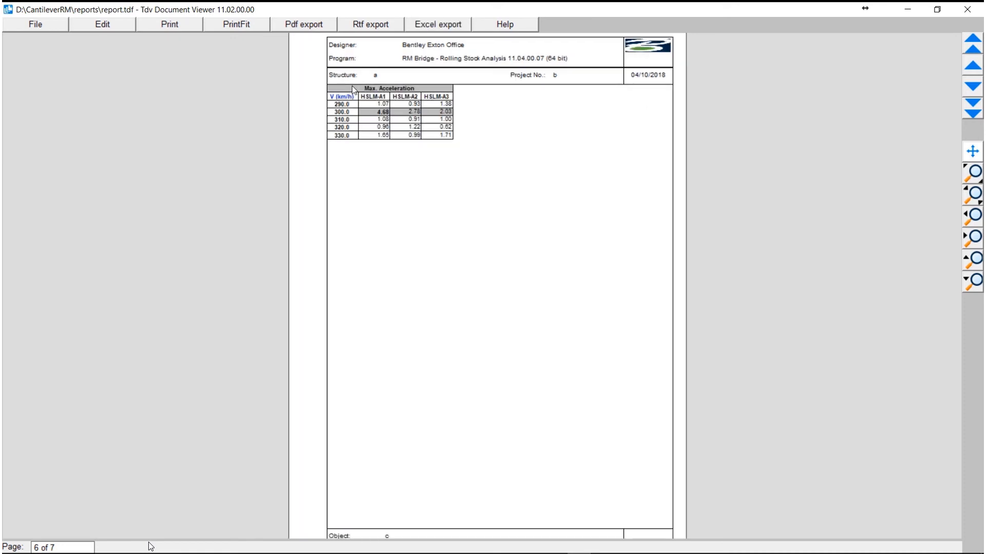
pyautogui.scroll(5, 340, 78)
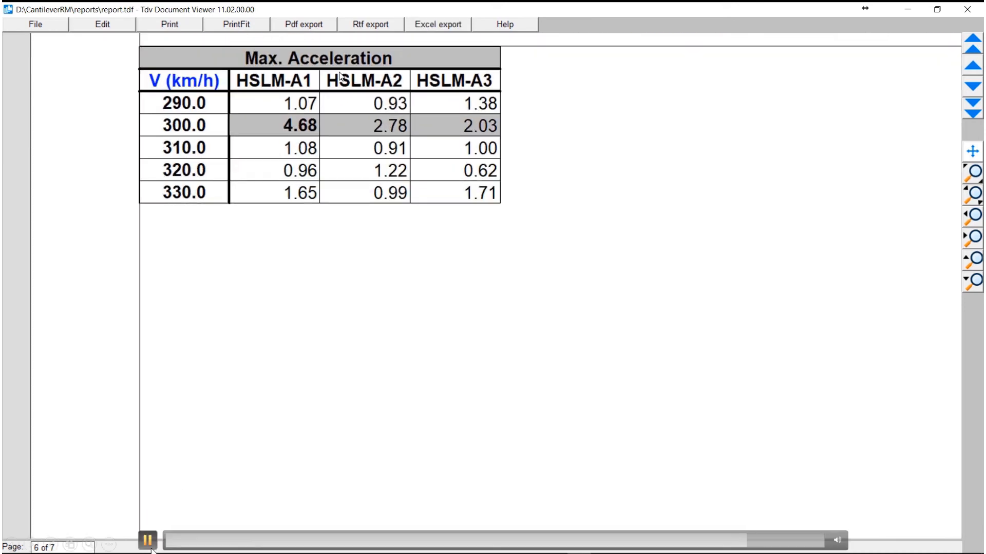
pyautogui.click(148, 540)
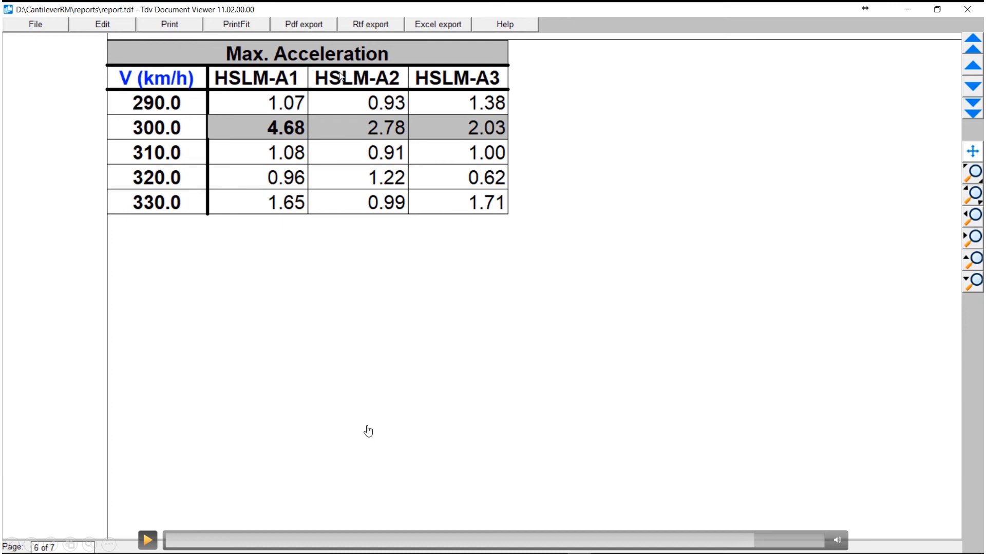
pyautogui.click(147, 543)
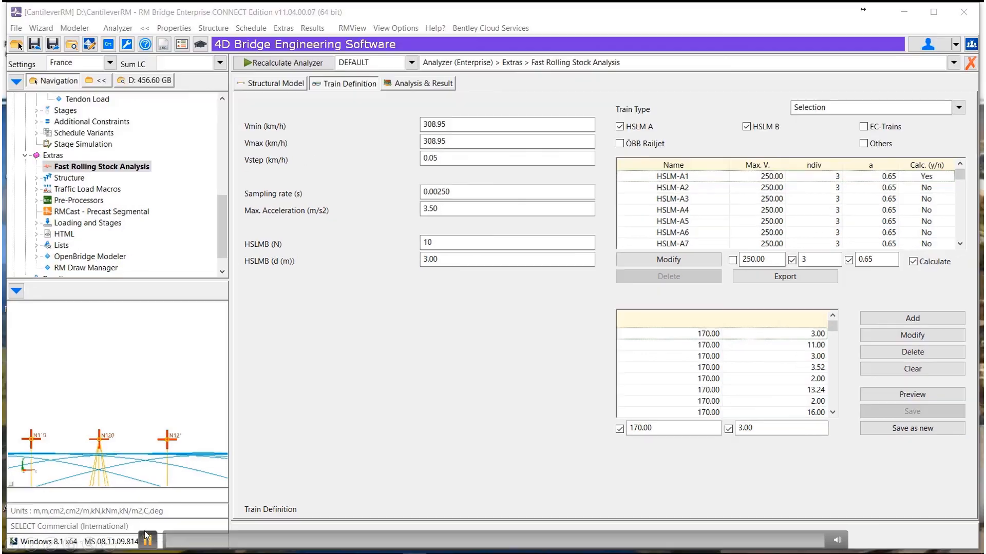
# Step: Export train HSLM-A1 at velocity 308.95 to D:\CantileverRM with the prefix mldia-, overwriting the existing file
pyautogui.click(804, 279)
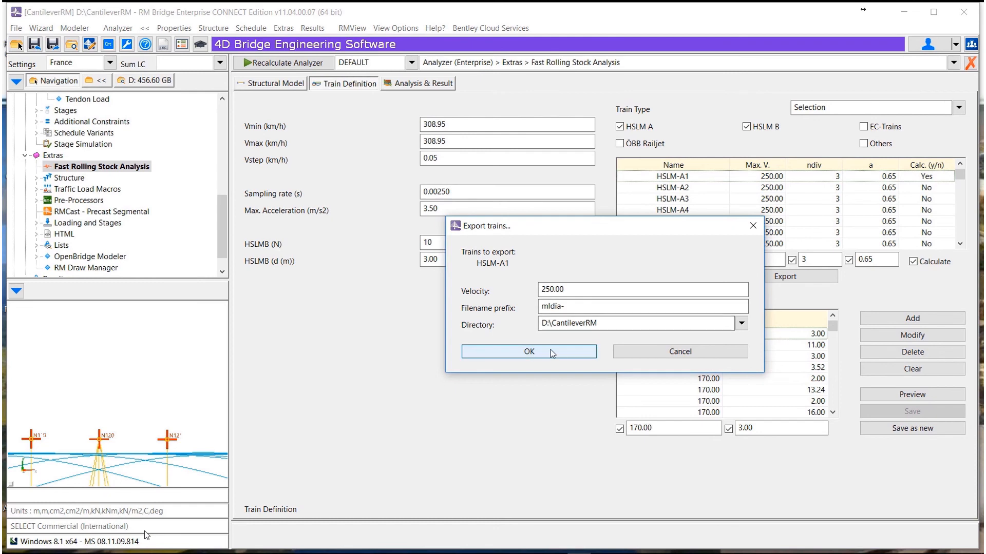
pyautogui.moveTo(567, 290); pyautogui.dragTo(512, 285)
pyautogui.write('308.95')
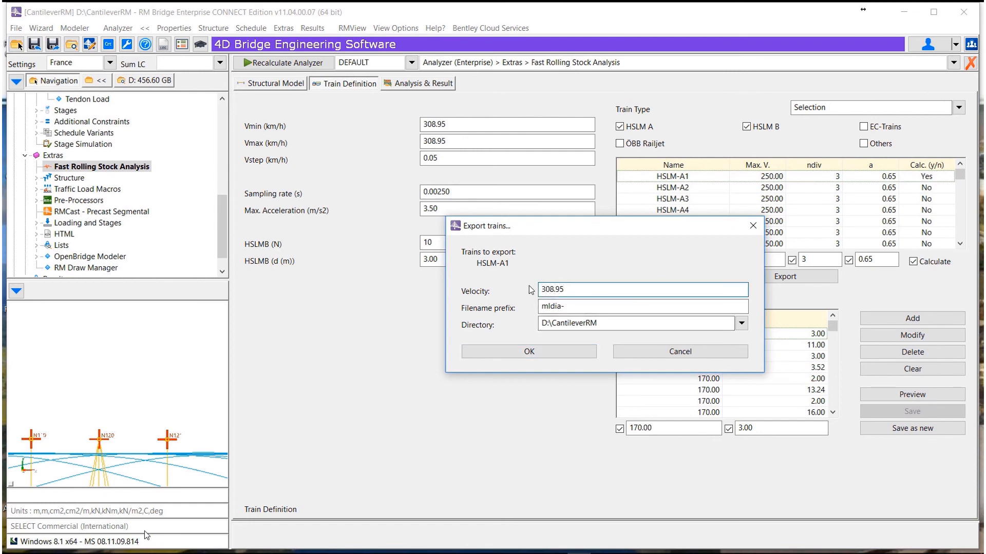
pyautogui.click(547, 353)
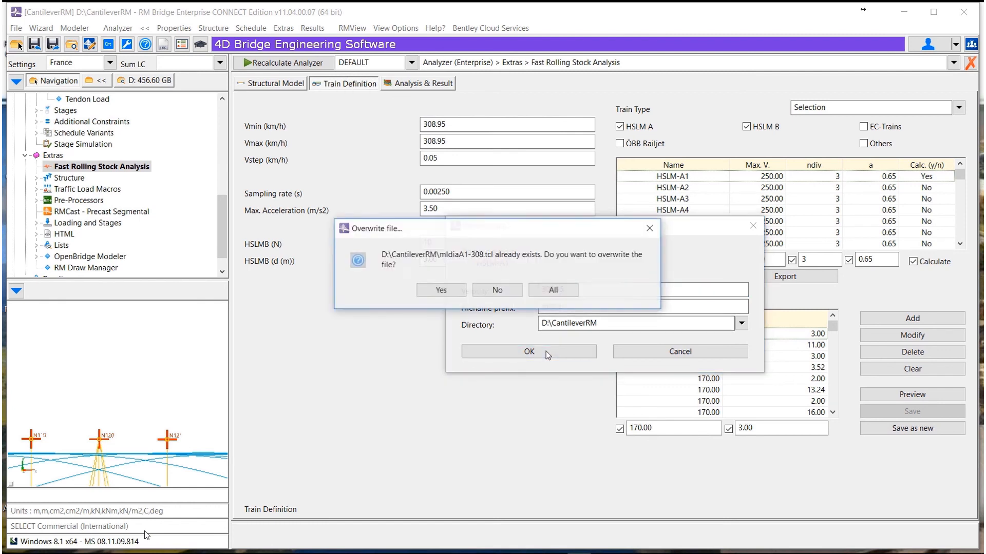
pyautogui.click(442, 291)
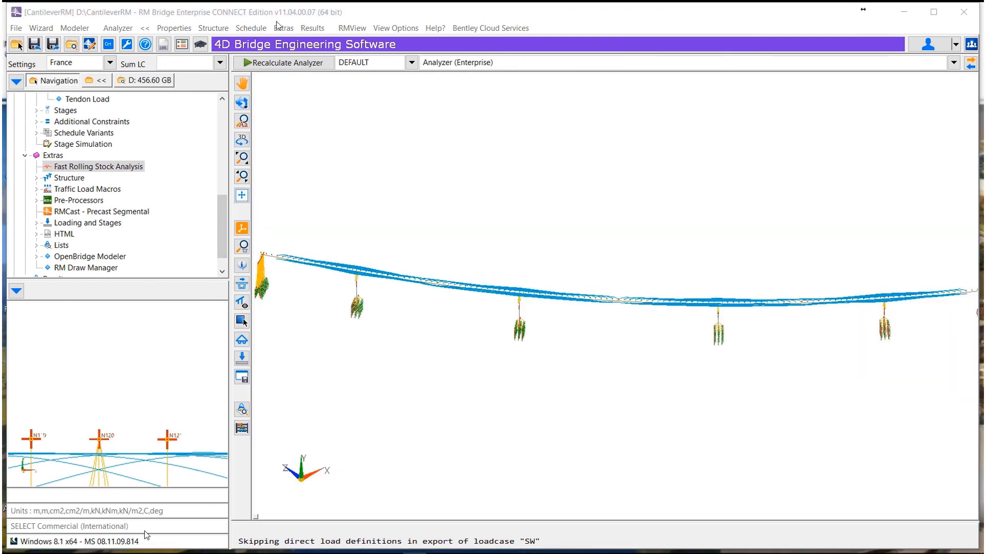
# Step: Open the pre-processor for moving rolling stock loads and restore the train definition from mldiaA1-308.tcl
pyautogui.click(283, 29)
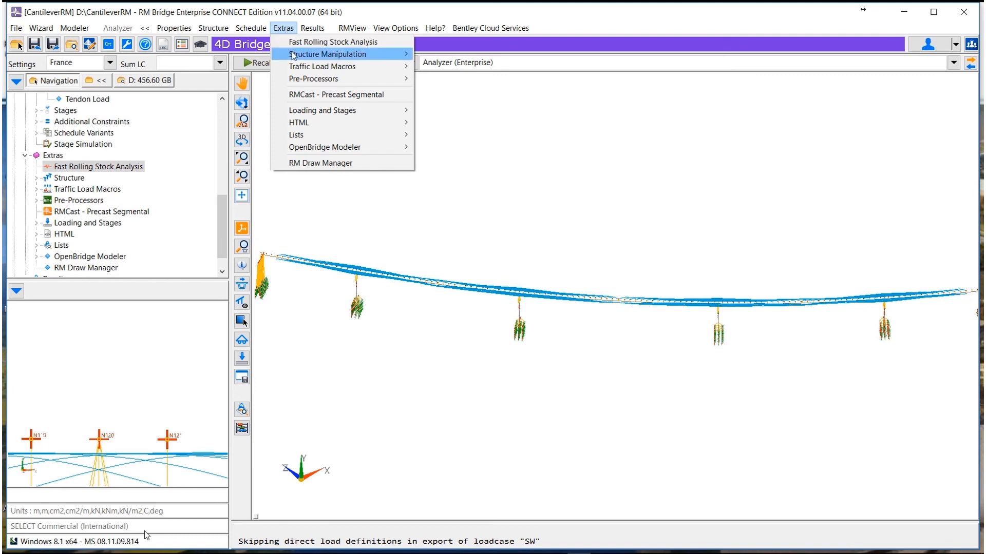
pyautogui.moveTo(310, 67)
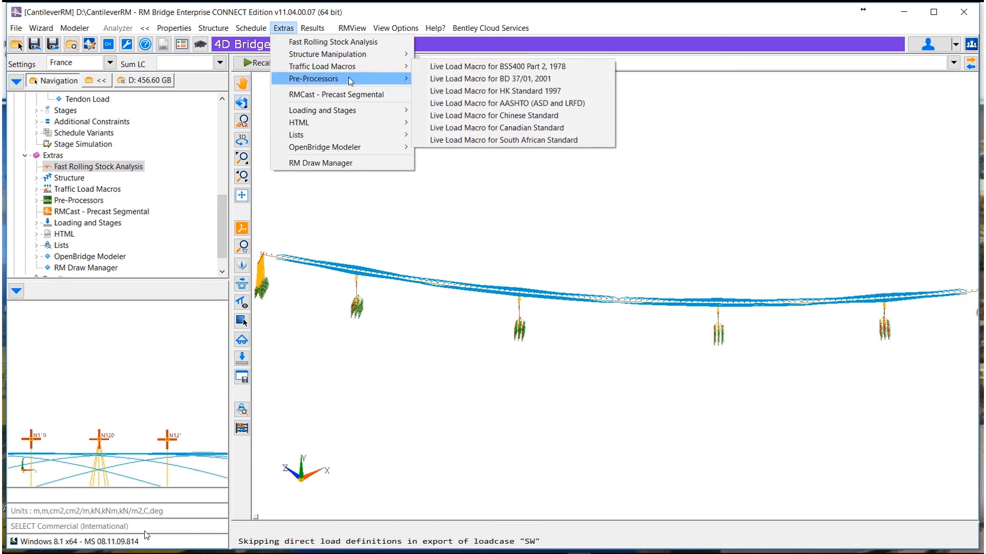
pyautogui.moveTo(404, 79)
pyautogui.click(475, 108)
pyautogui.click(443, 482)
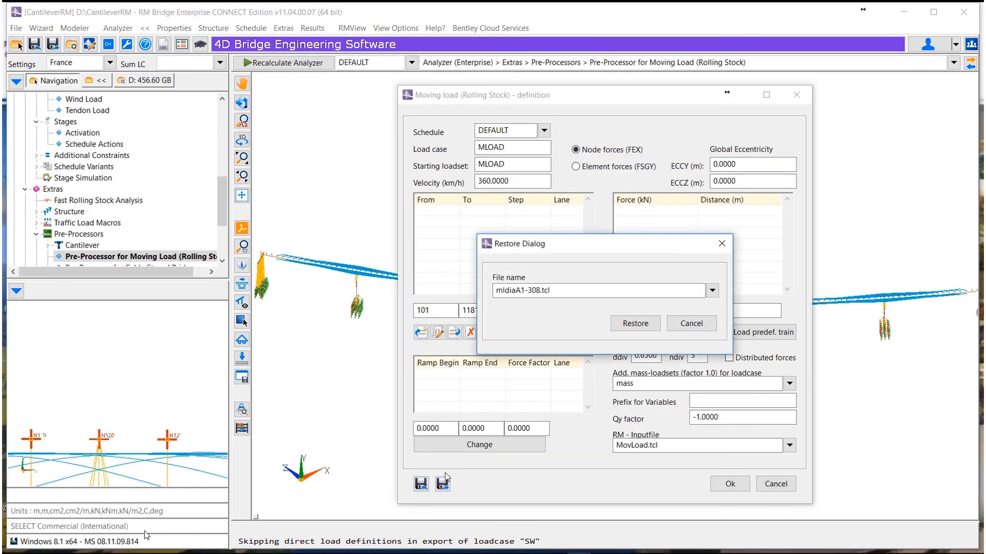
pyautogui.click(636, 324)
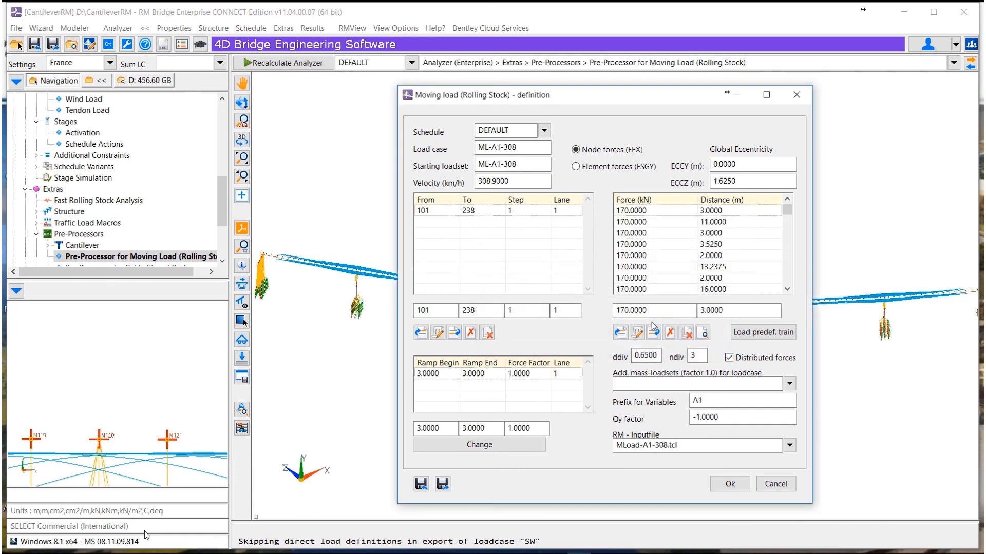
# Step: Assign the Mass loadset as the additional mass-loadset for the moving load case
pyautogui.click(779, 384)
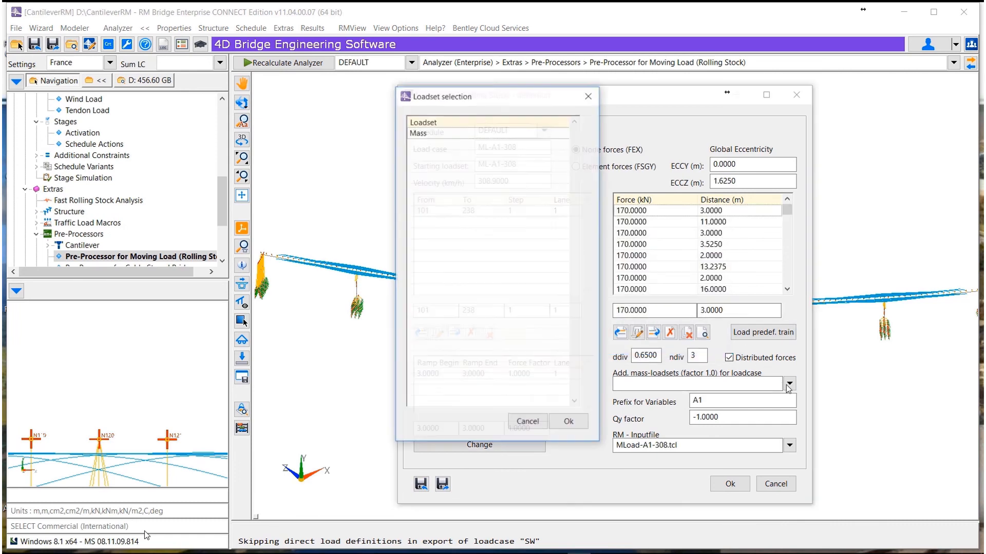
pyautogui.click(417, 132)
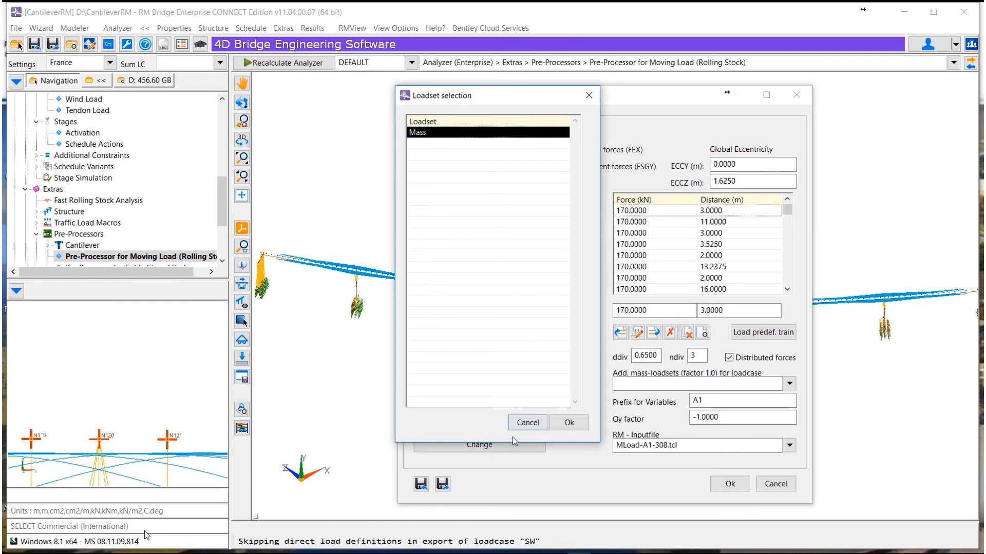
pyautogui.click(570, 422)
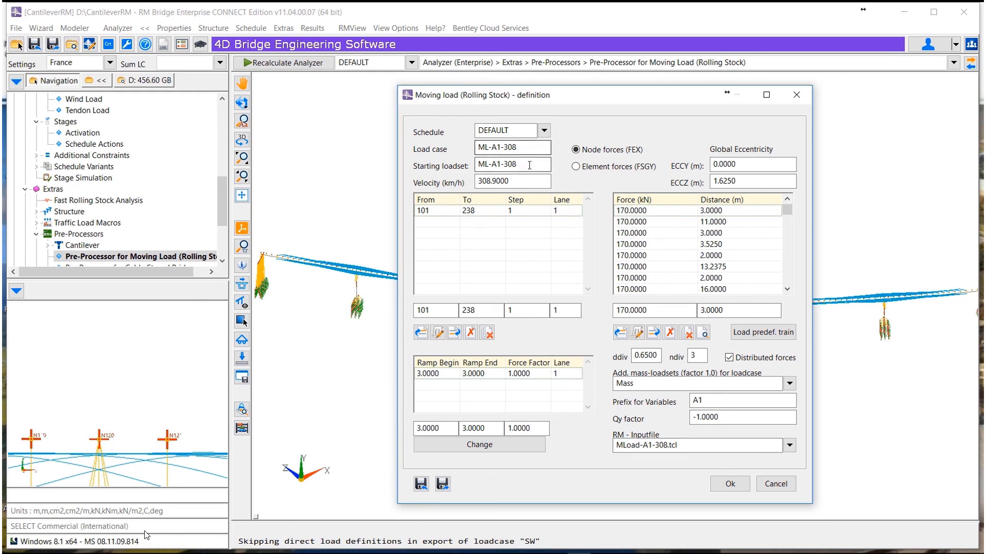
# Step: Set the train velocity to 308.95 km/h and generate the moving-load dataset MLoad-A1-308.tcl, overwriting the existing file
pyautogui.click(501, 181)
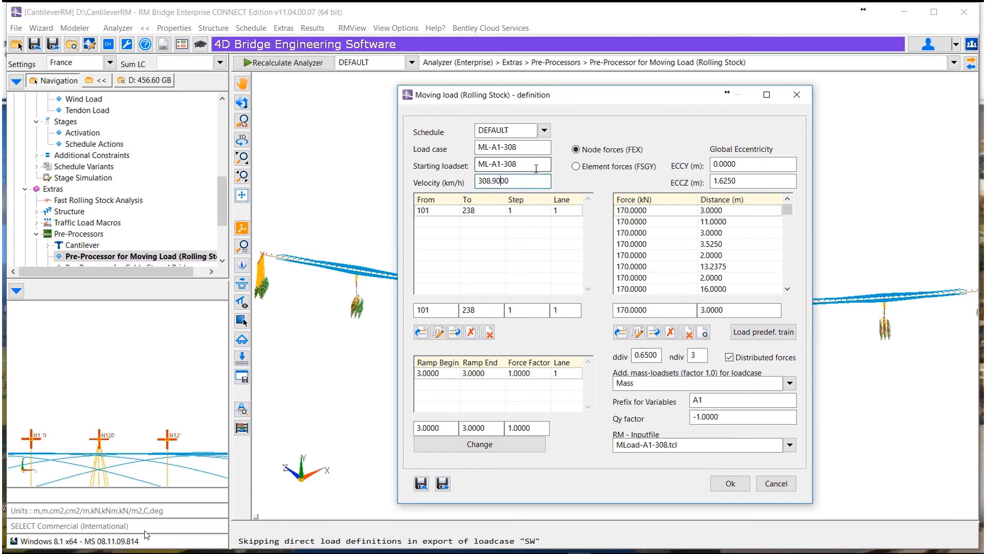
pyautogui.click(527, 236)
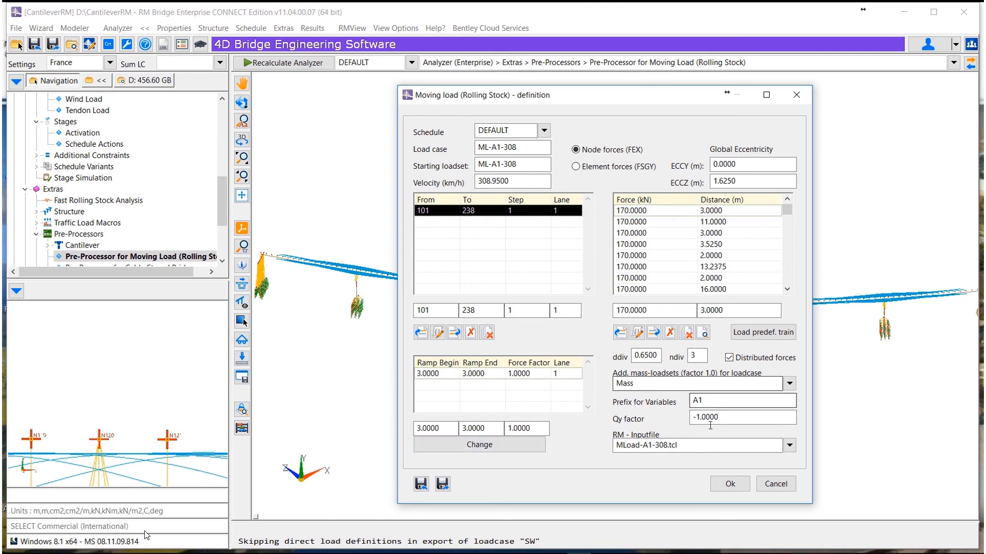
pyautogui.click(728, 485)
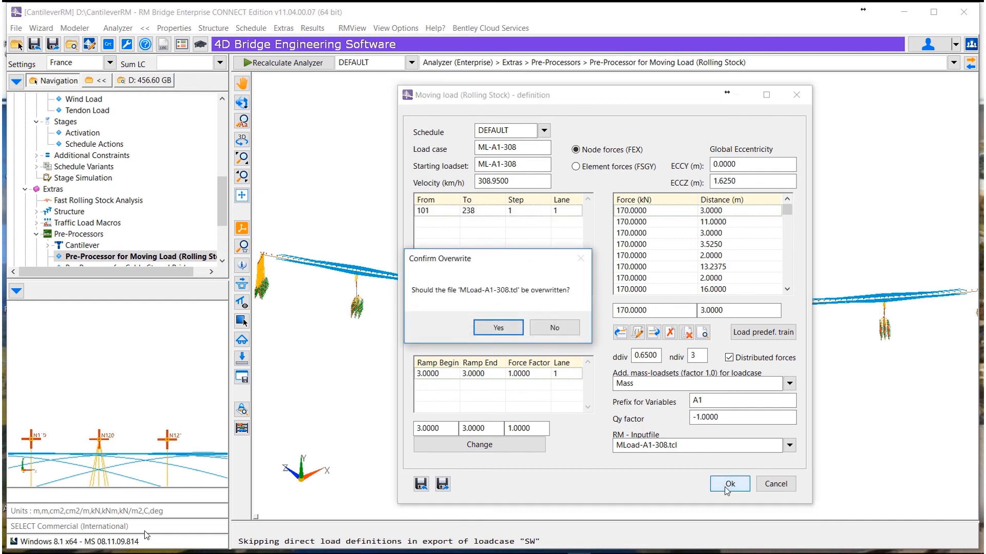
pyautogui.click(513, 327)
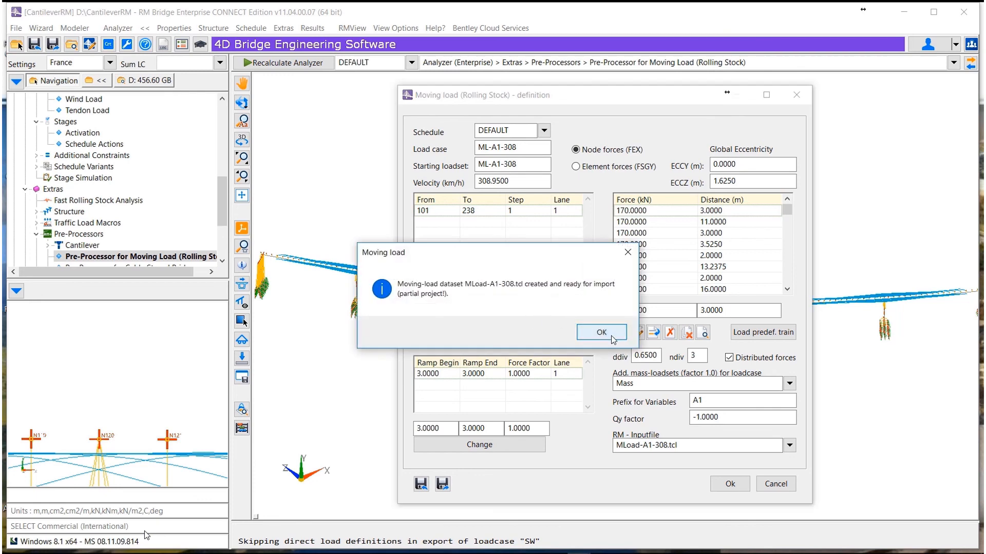
pyautogui.click(612, 337)
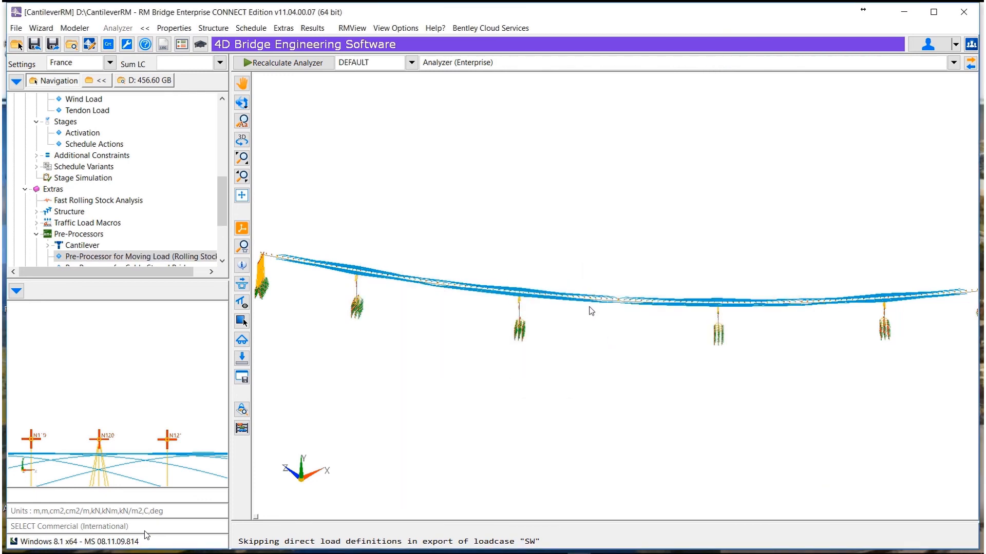
# Step: Add MLoad-A1-308.tcl to the project without reading the GP model, and recalculate the default schedule with the French Standard design code
pyautogui.click(71, 44)
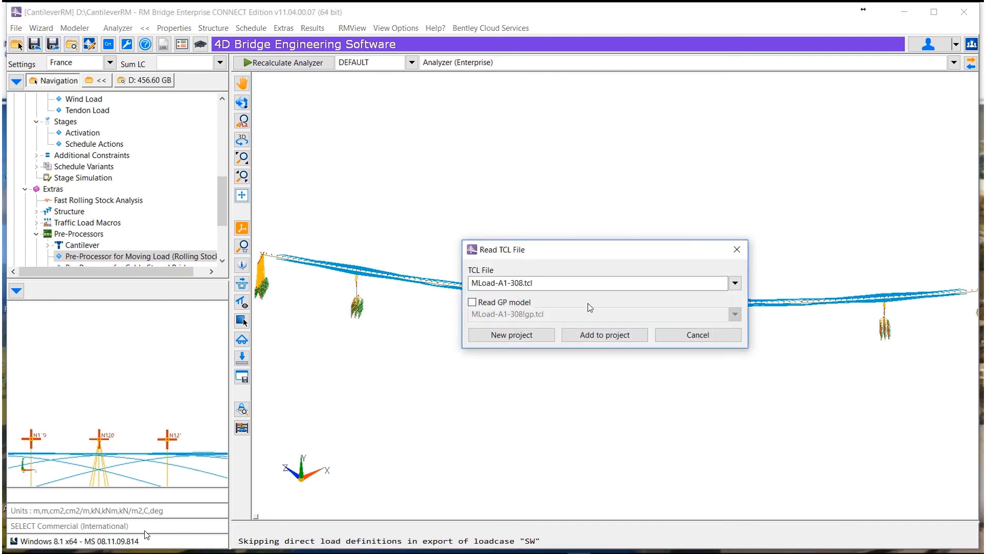
pyautogui.click(622, 335)
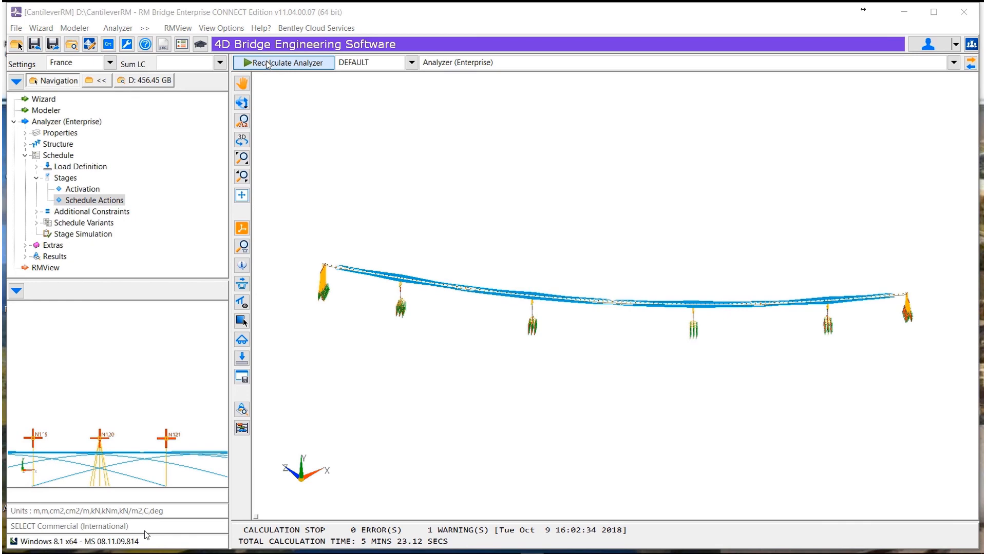
pyautogui.click(283, 62)
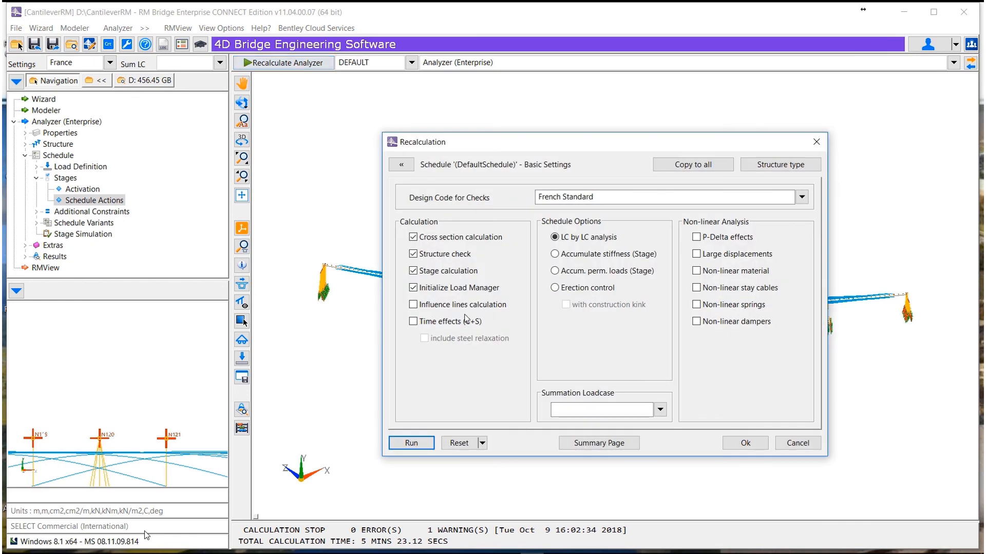
pyautogui.click(429, 443)
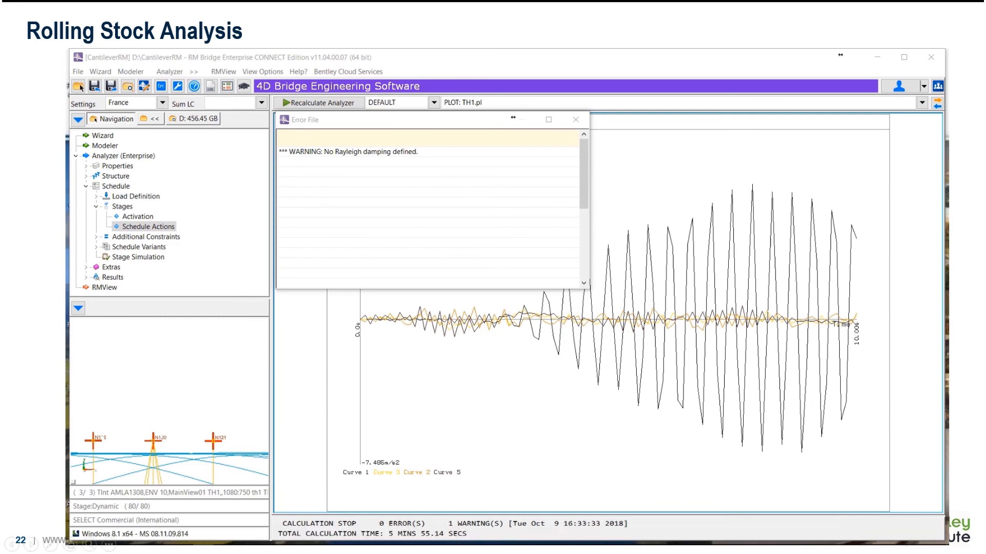
pyautogui.click(28, 420)
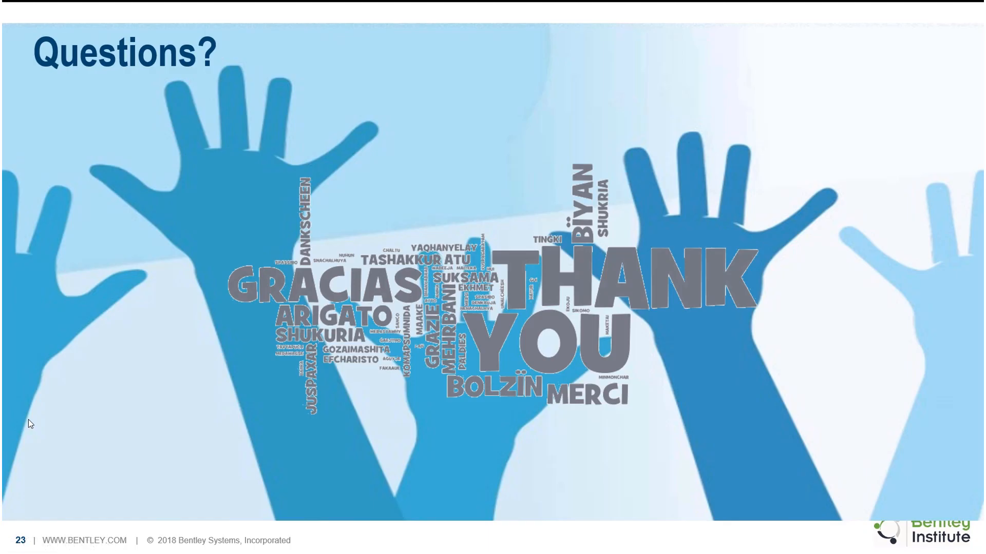
pyautogui.press('1')
pyautogui.press('6')
pyautogui.press('Return')
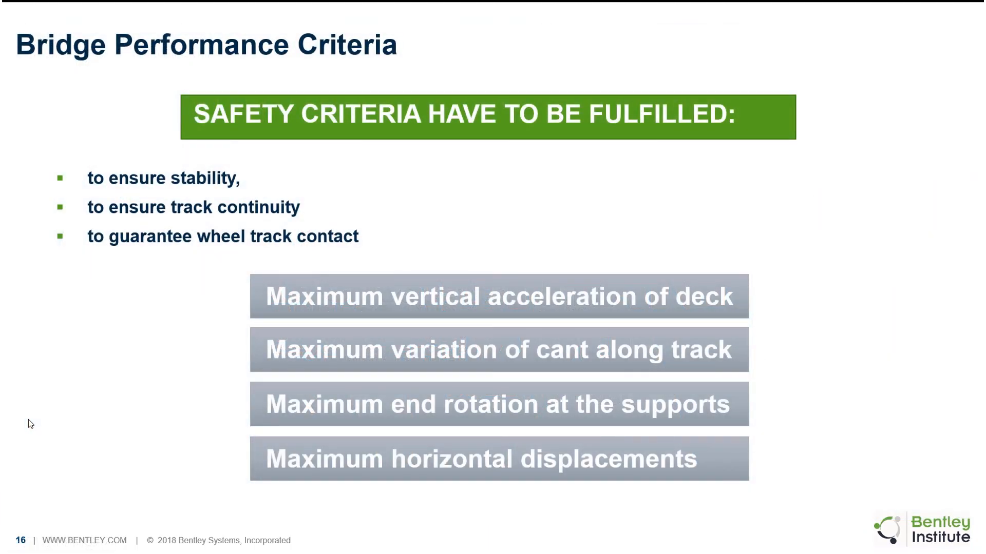